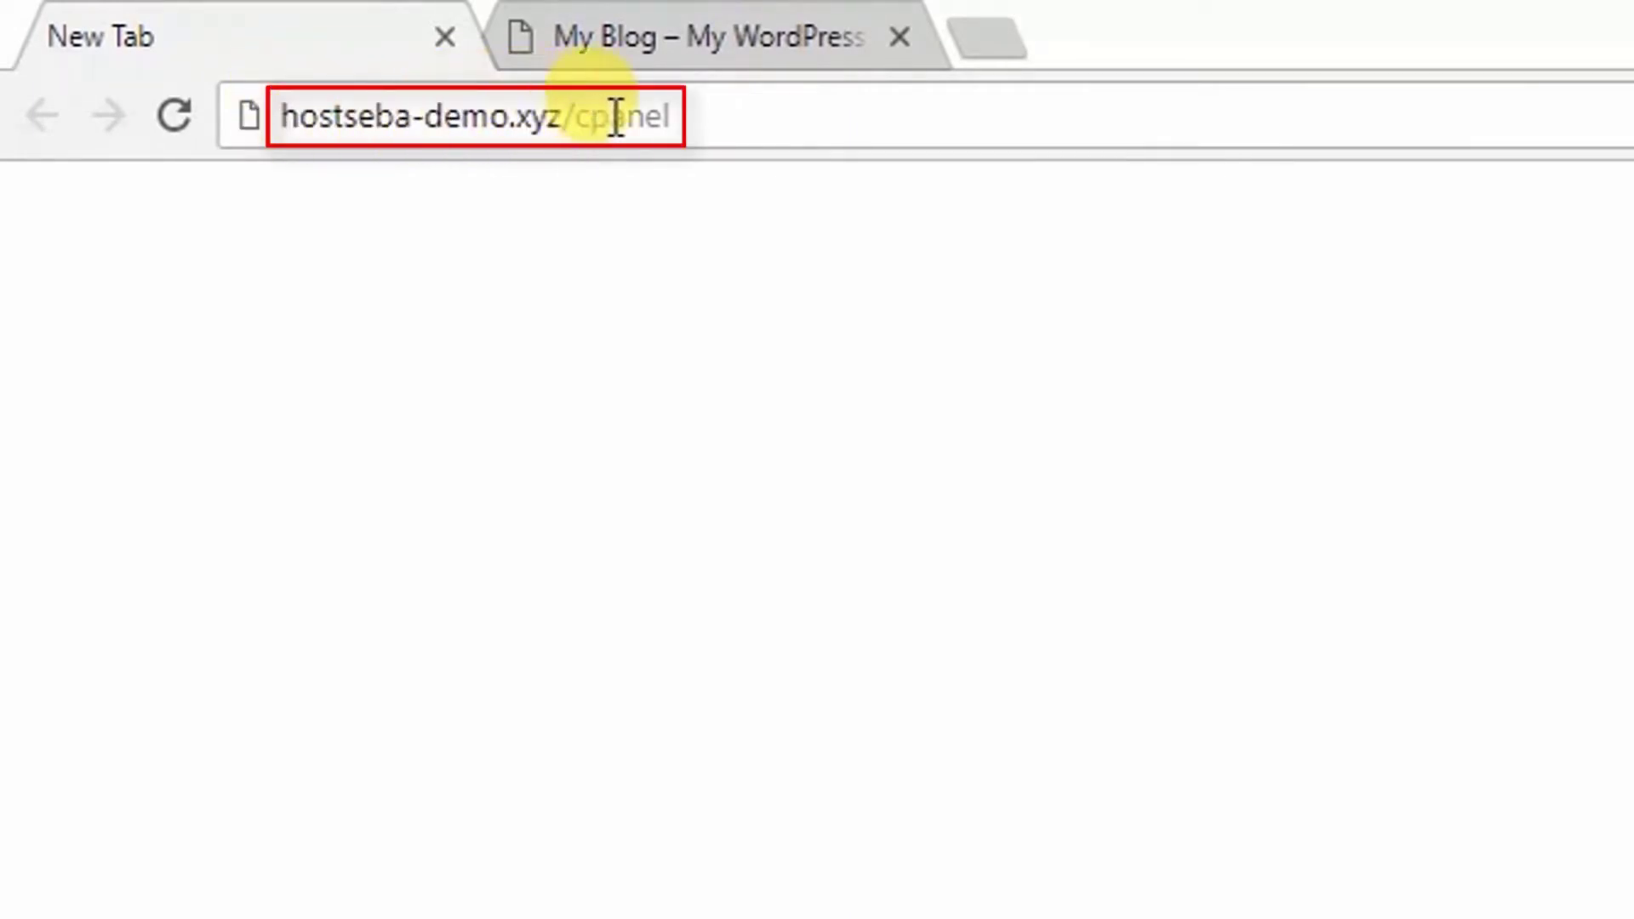
- Go to hostseba-demo.xyz/cpanel and log in with the credentials already filled in
left_click(717, 110)
key("Return")
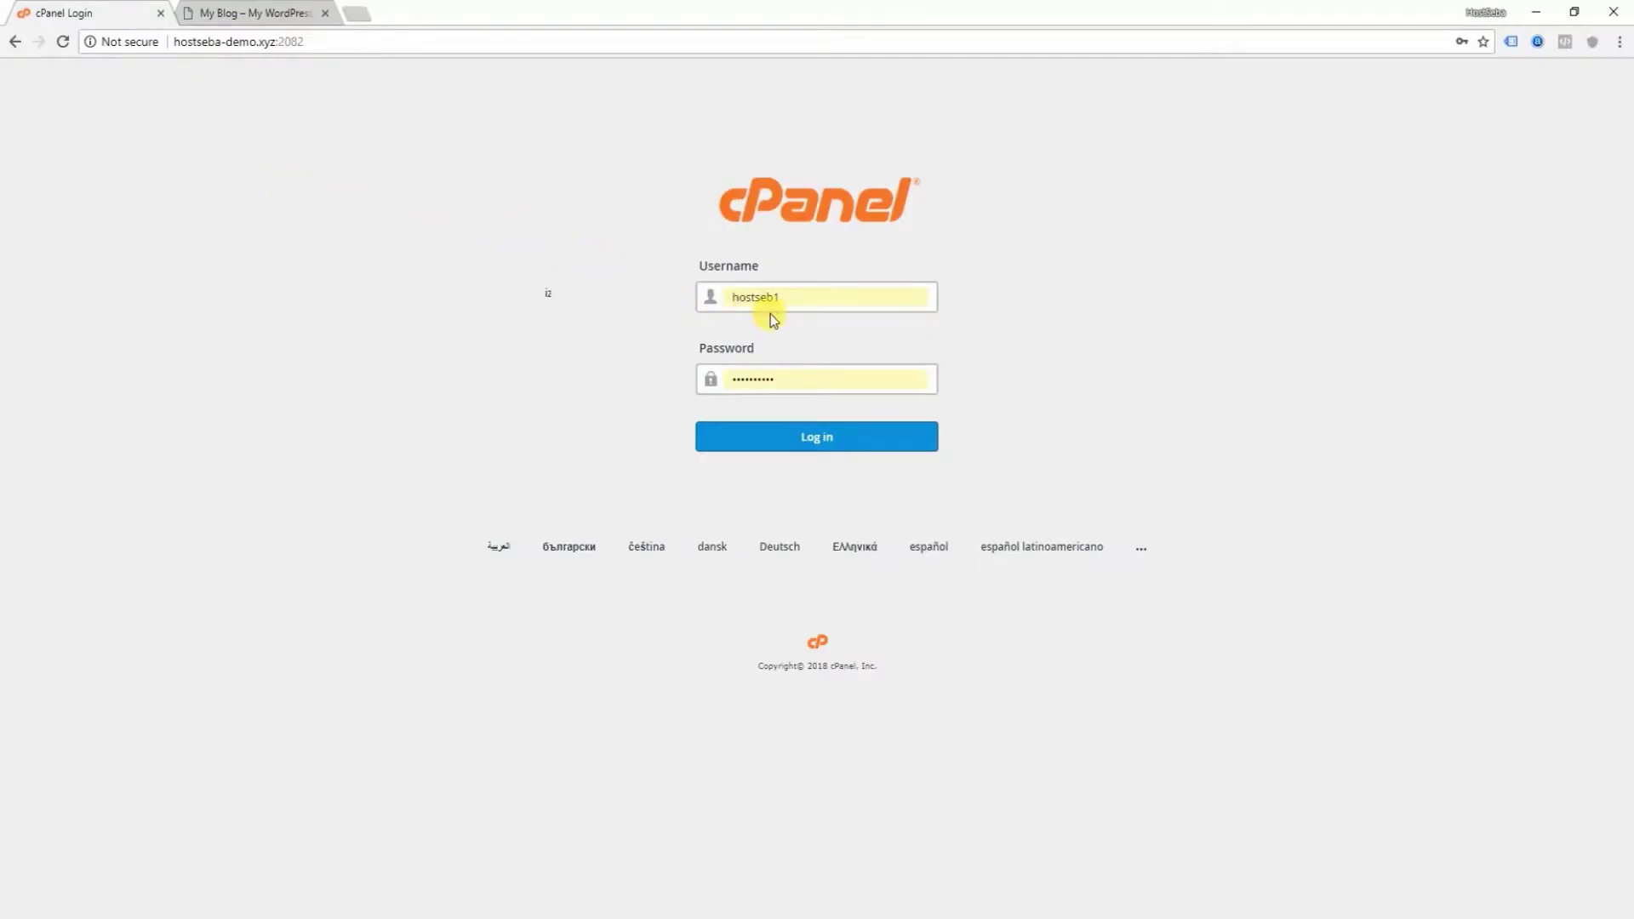
left_click(810, 439)
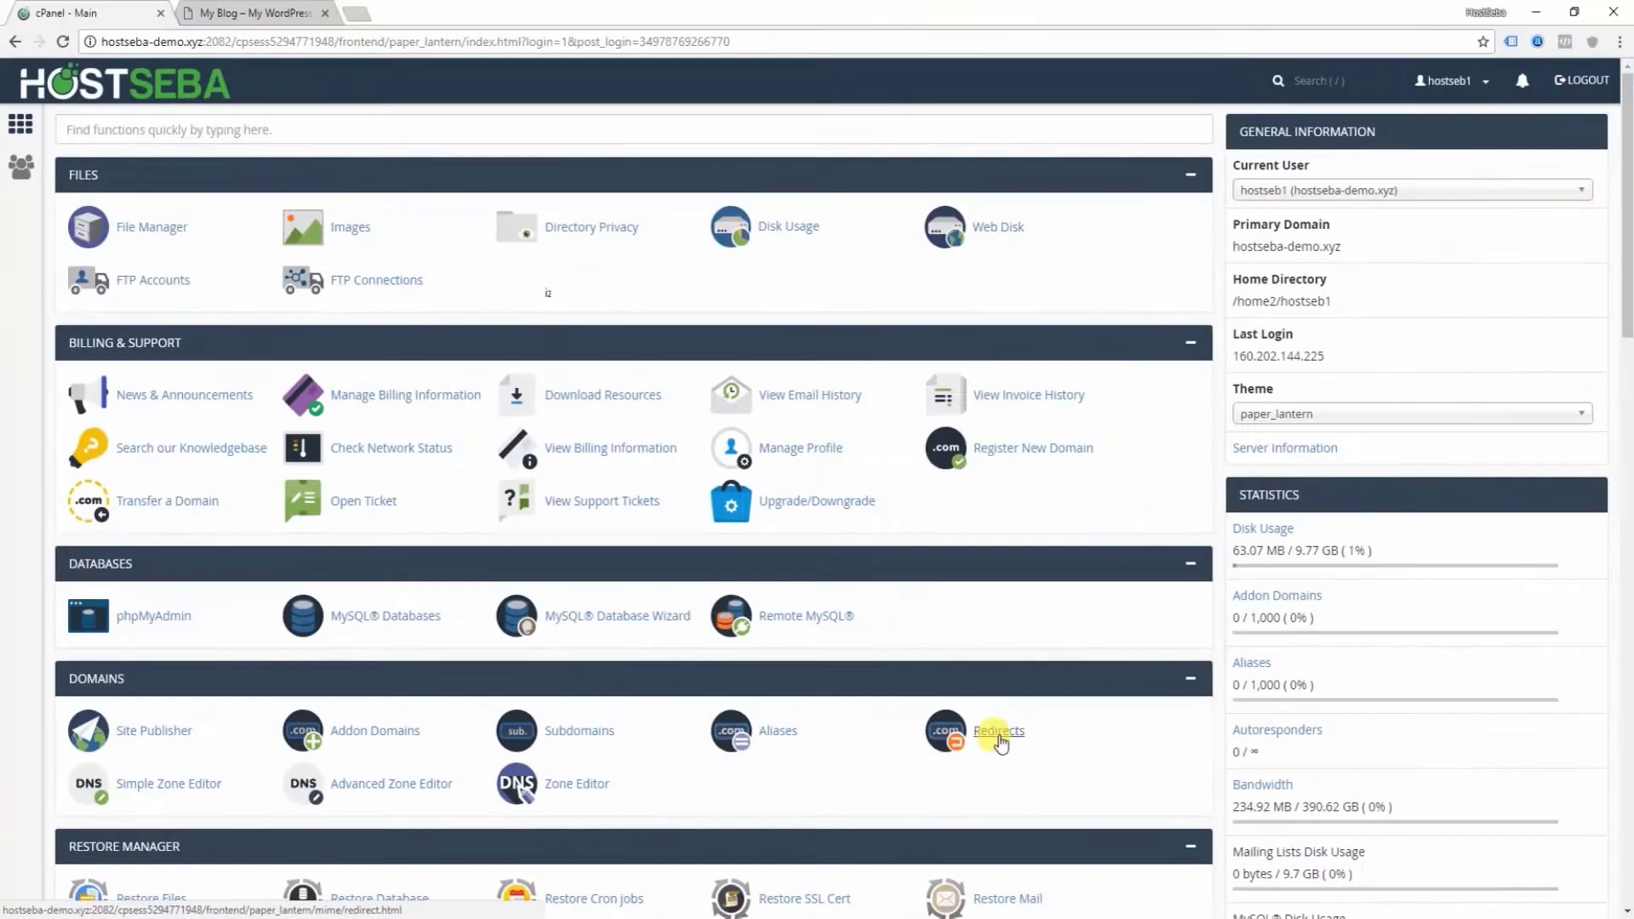
- Open the domain Redirects page and choose a Permanent (301) redirect for hostseba-demo.xyz
left_click(1521, 629)
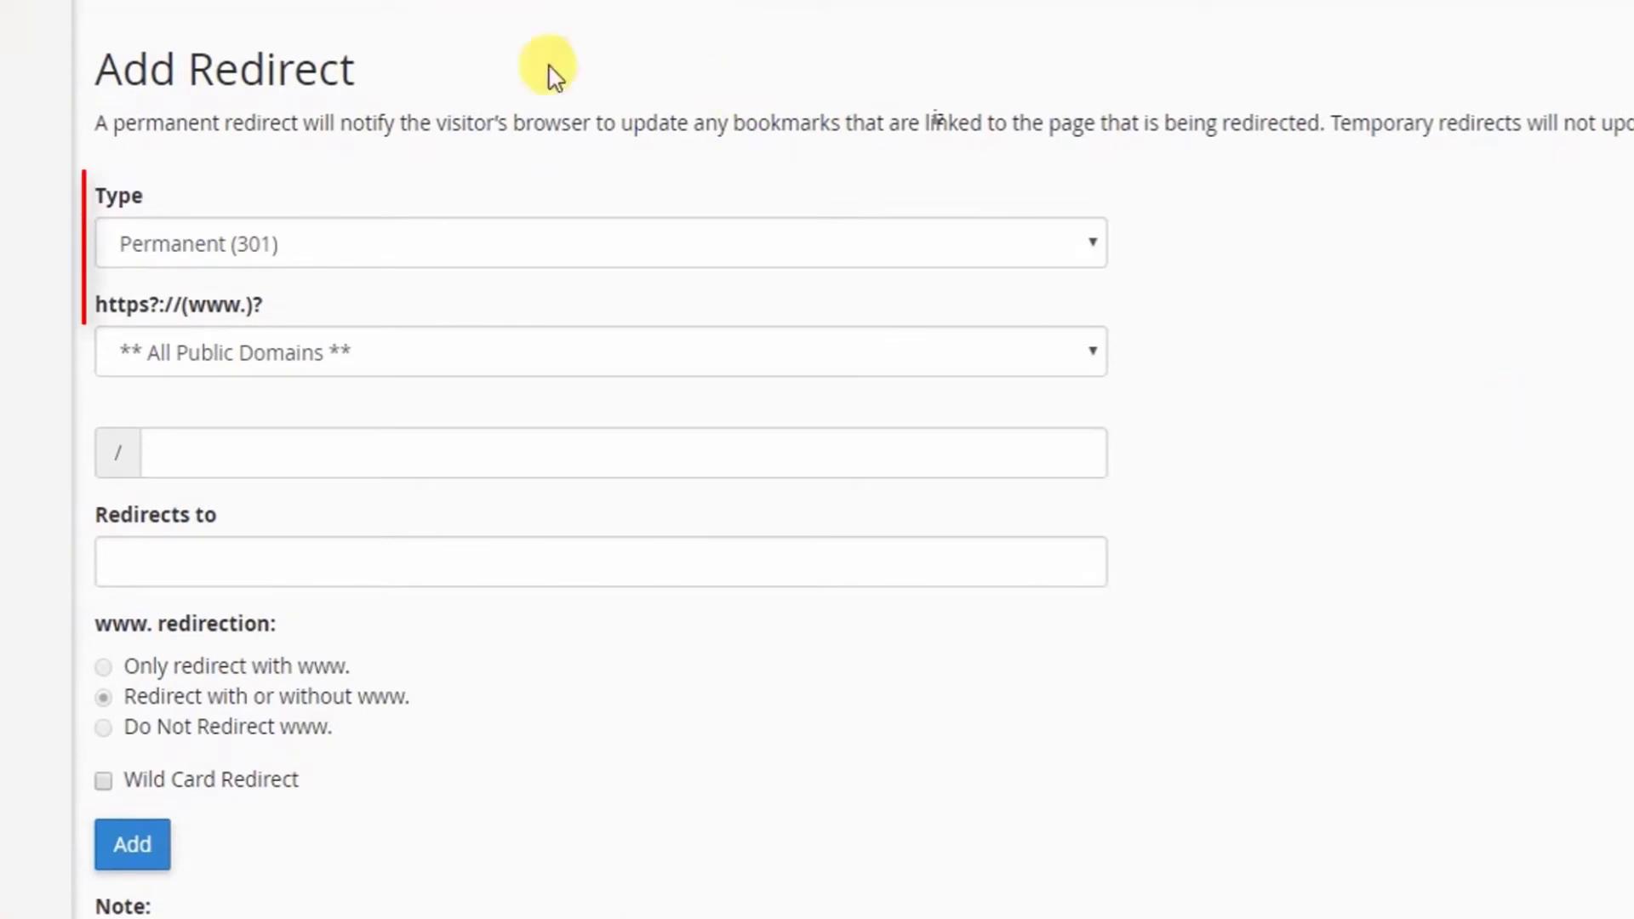
left_click(189, 244)
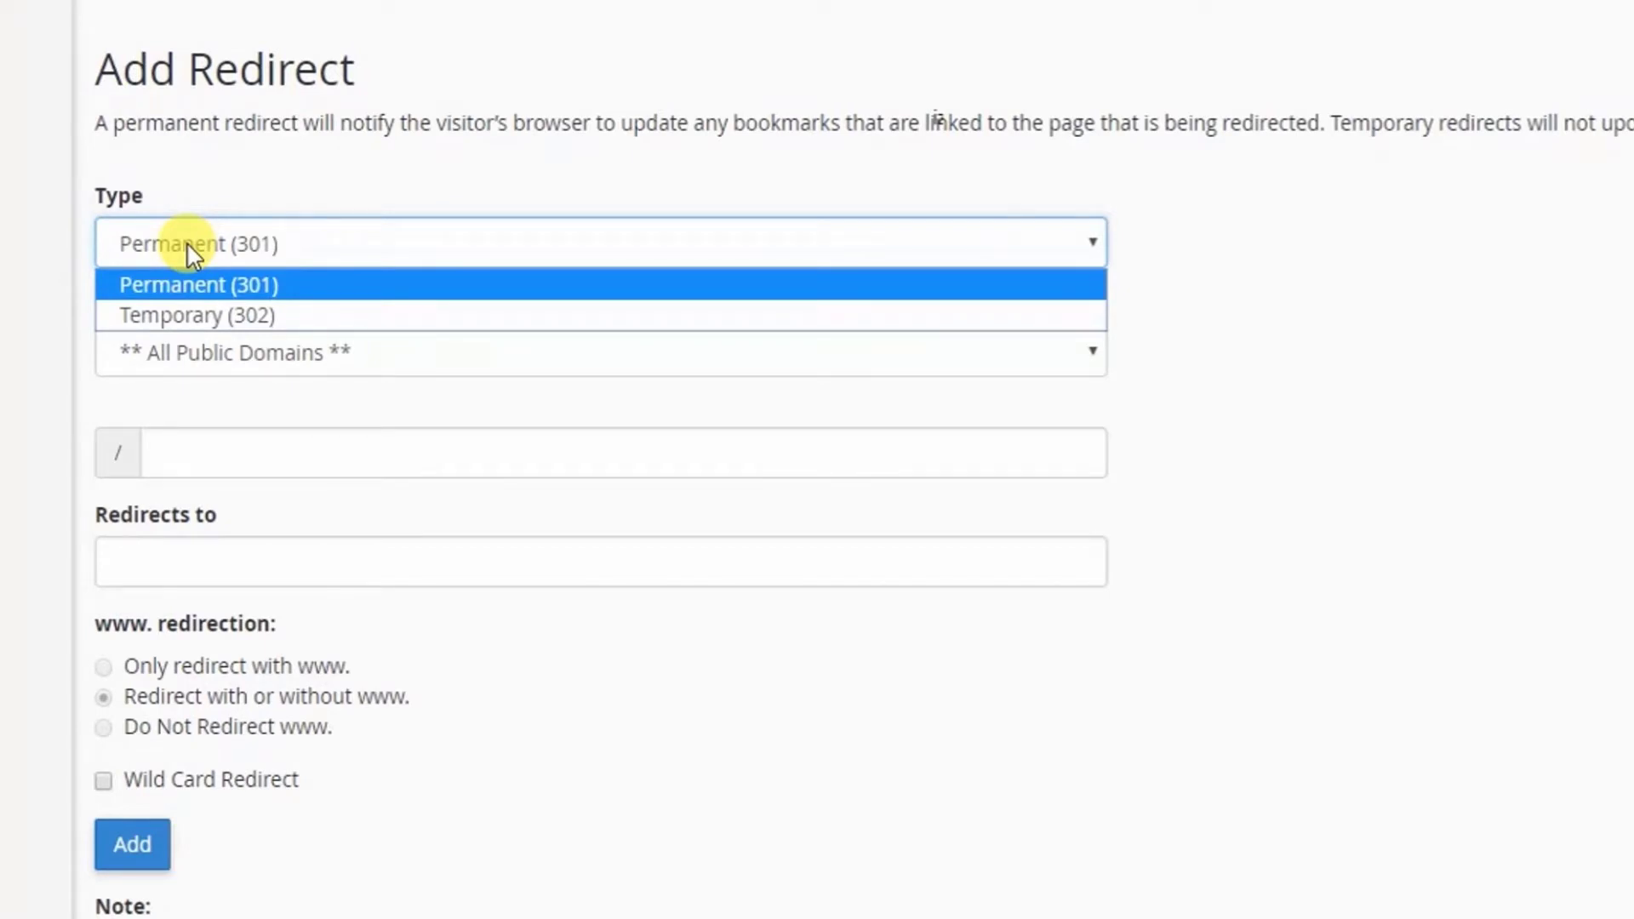
left_click(194, 288)
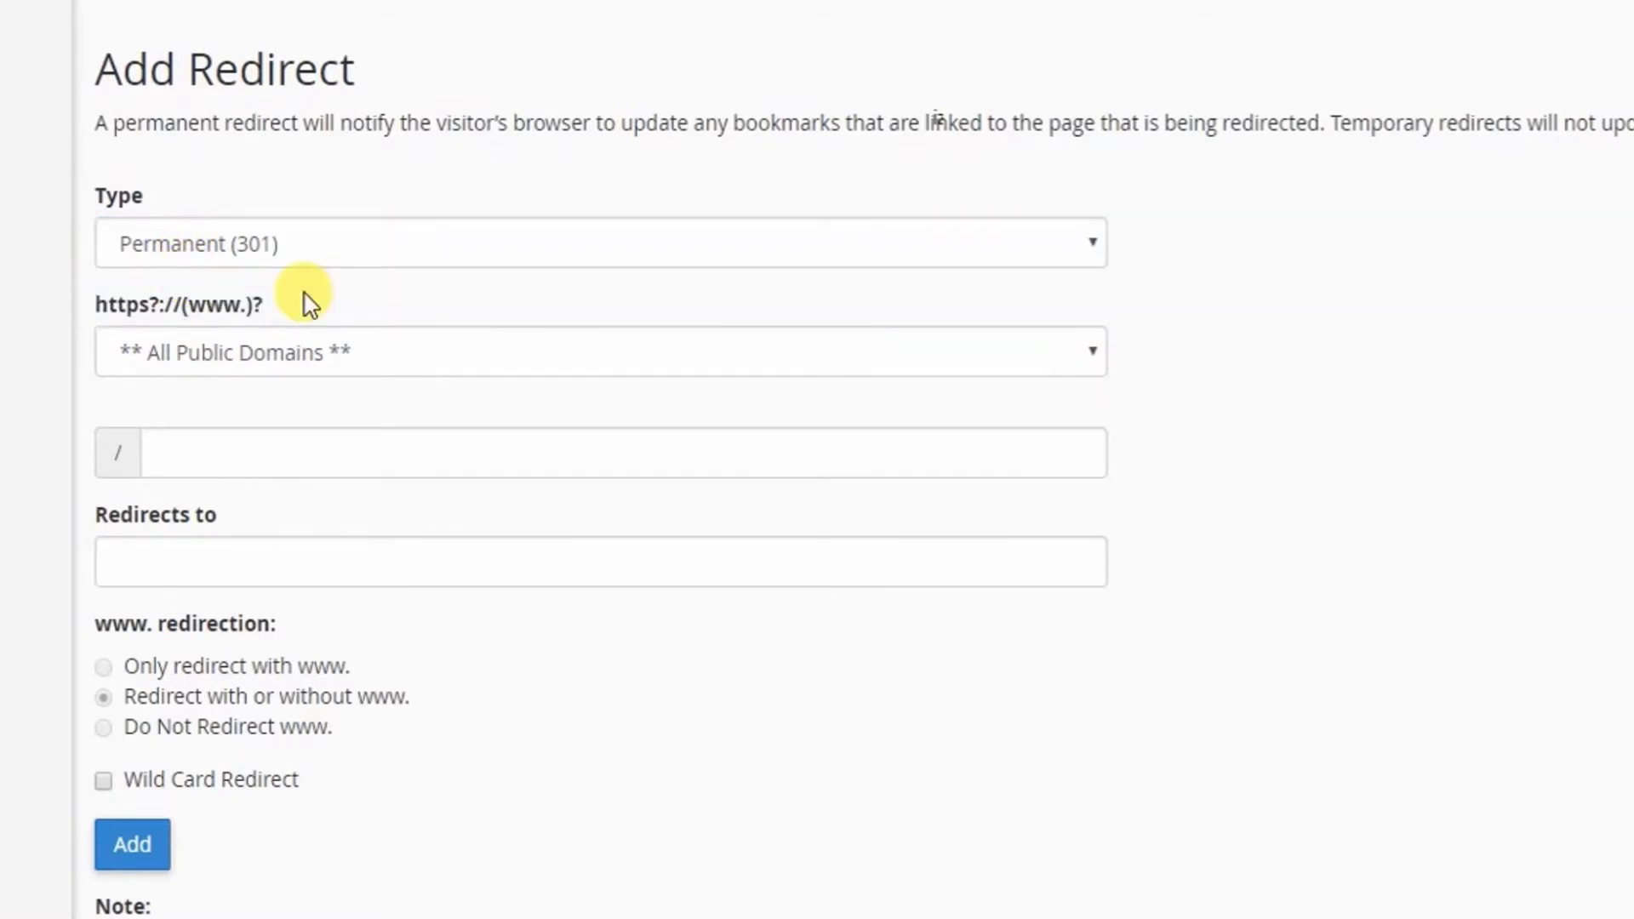
left_click(276, 352)
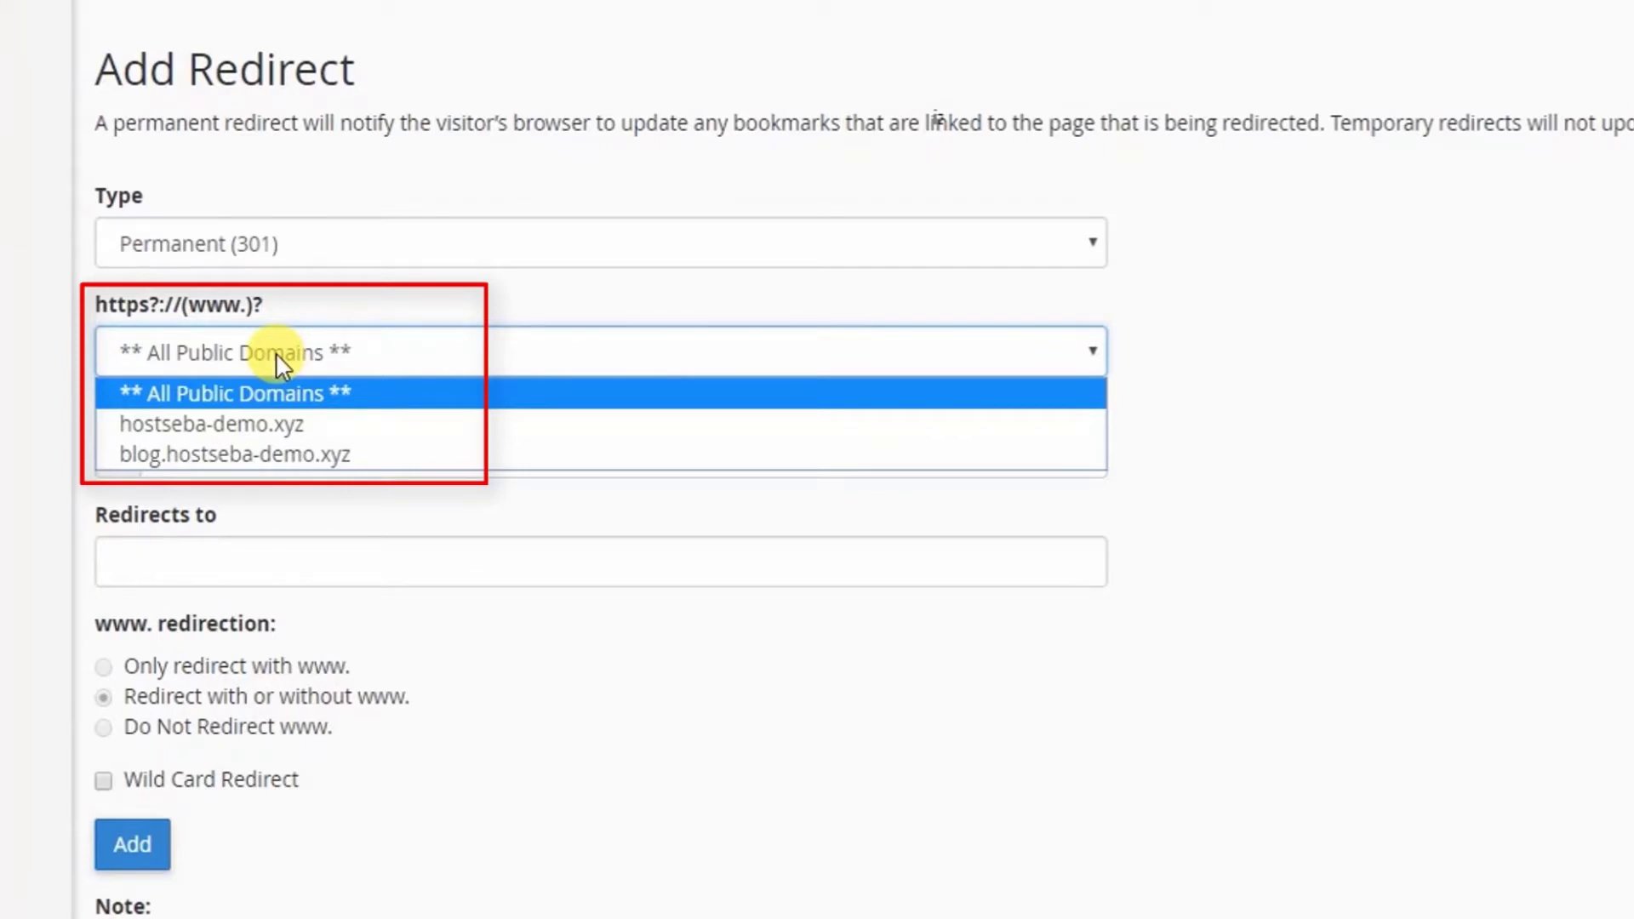
left_click(303, 435)
scroll(315, 400, "down", 2)
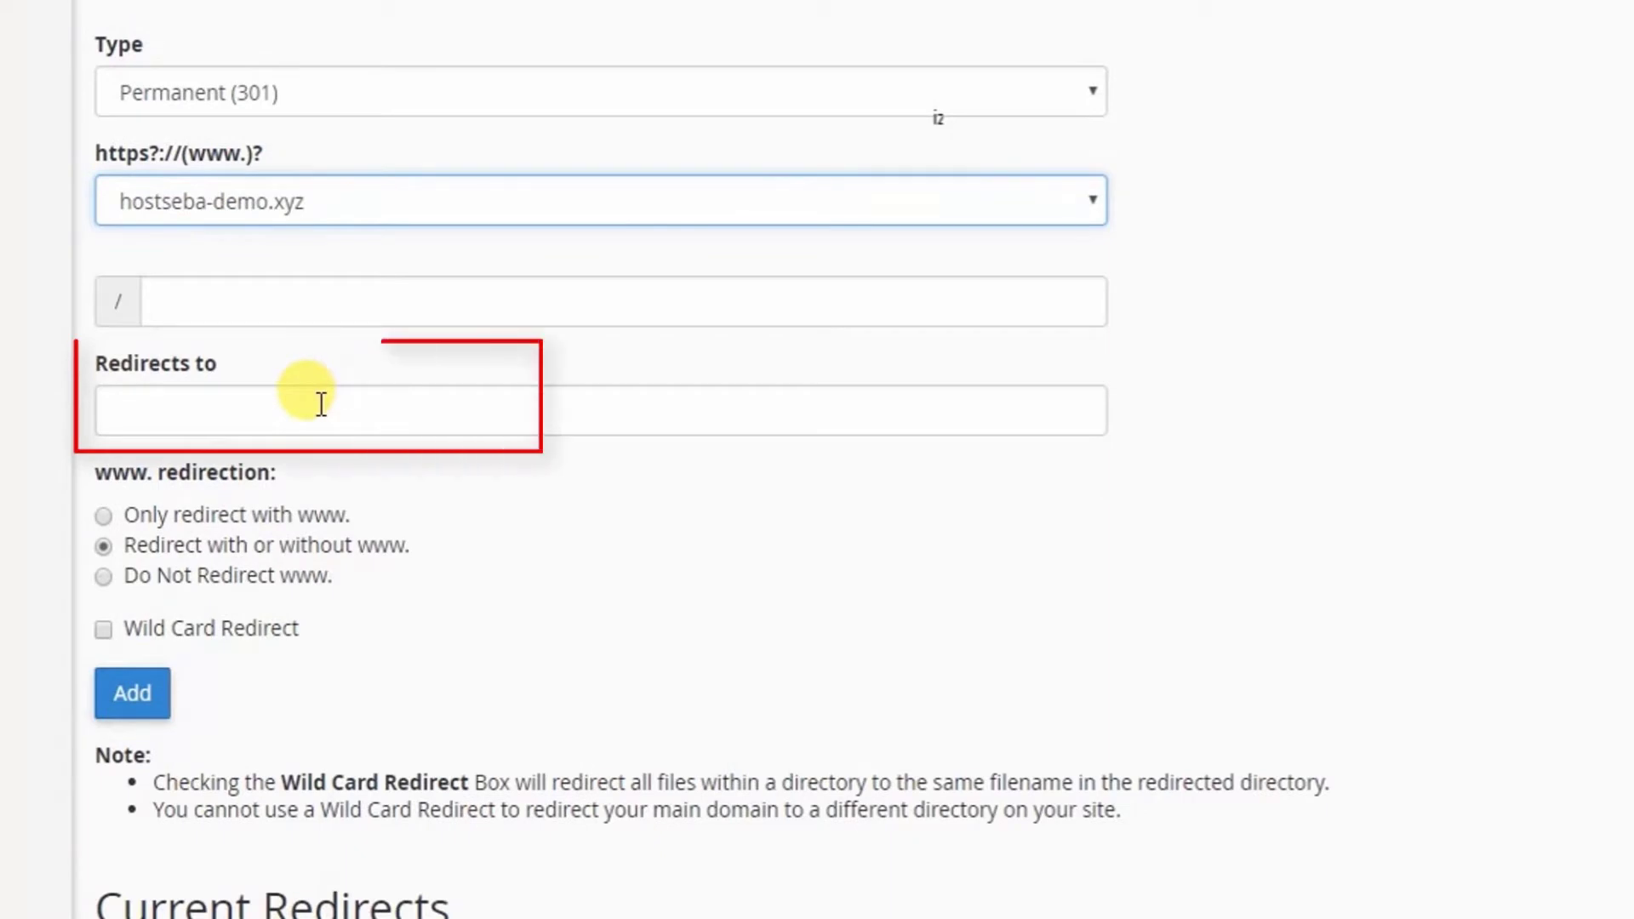
left_click(195, 415)
type("https://www.hostseba-demo.xyz")
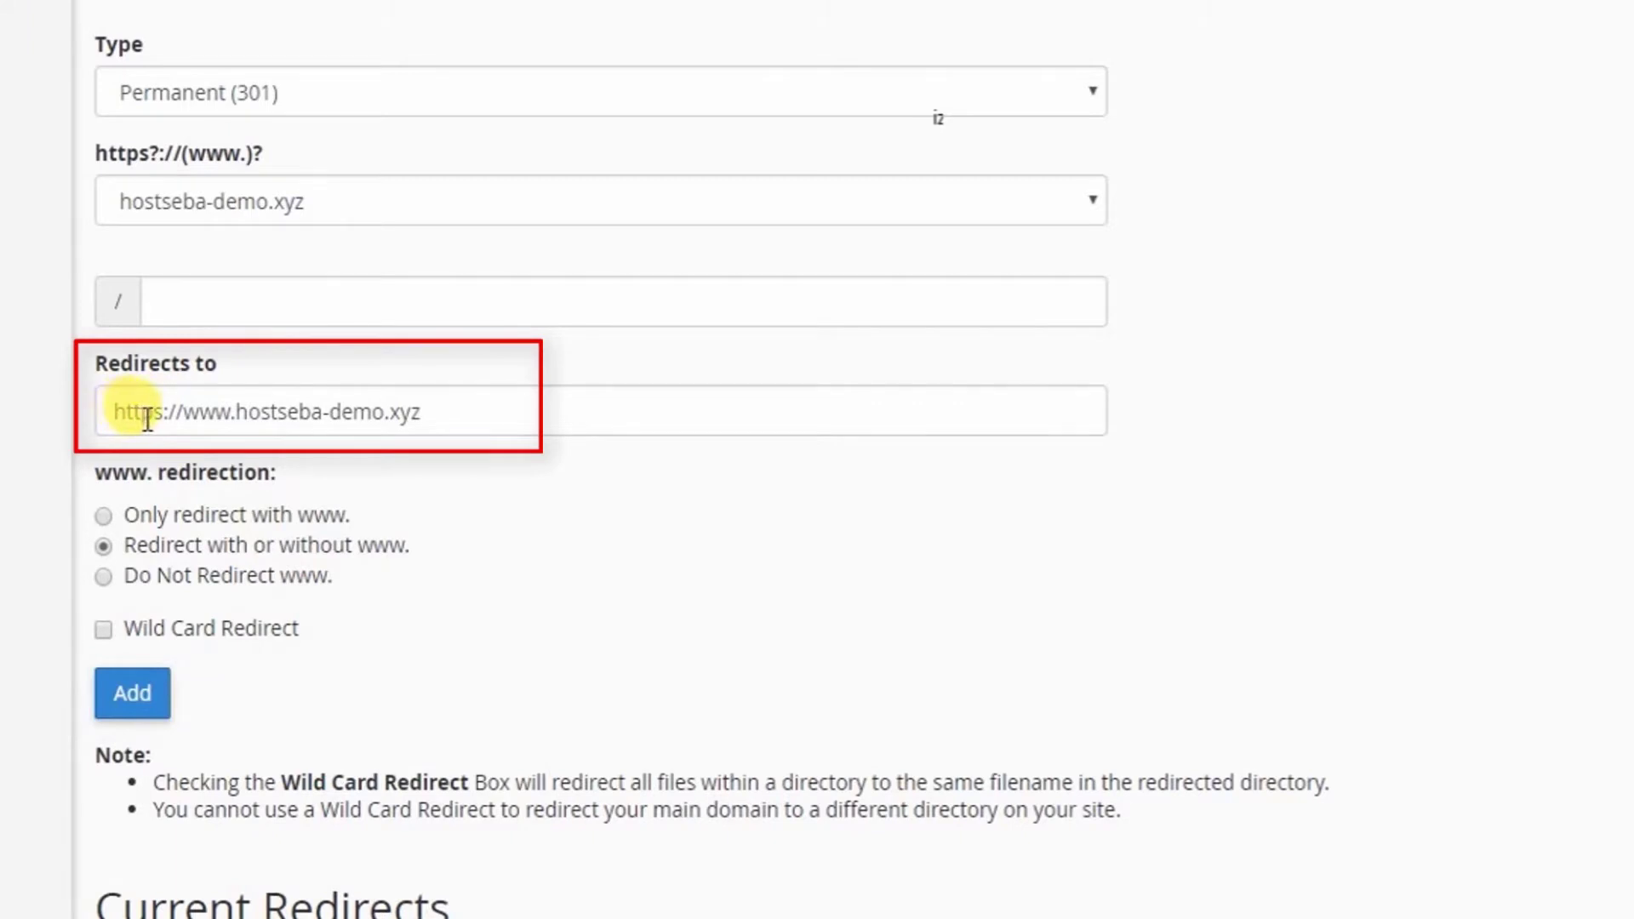
left_click(157, 417)
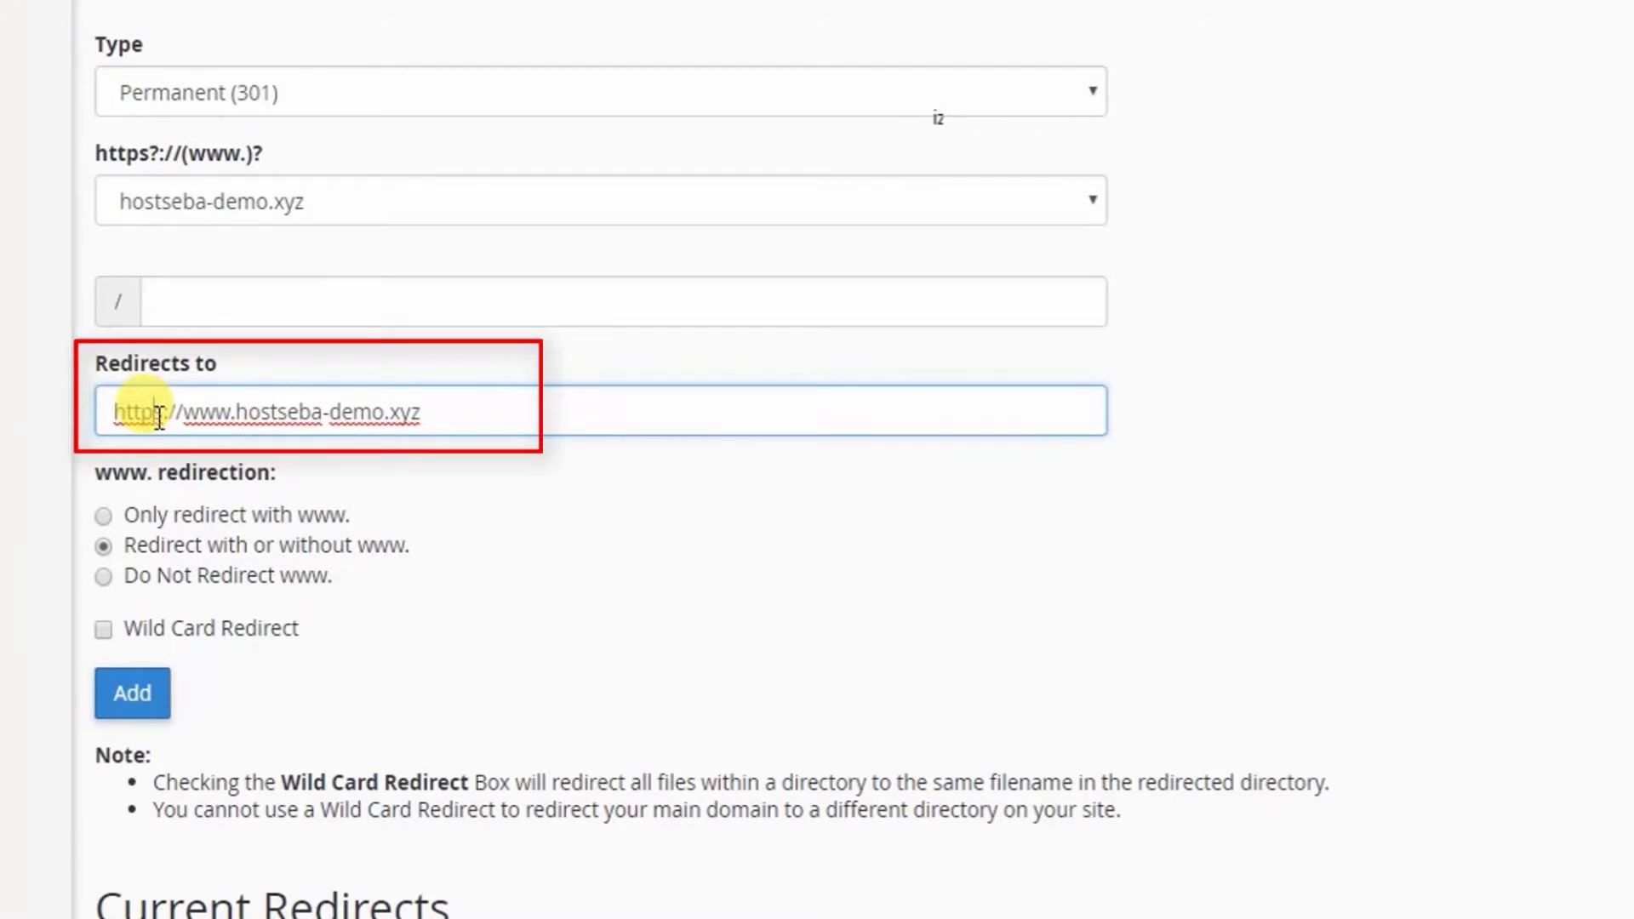
type("s")
left_click(451, 417)
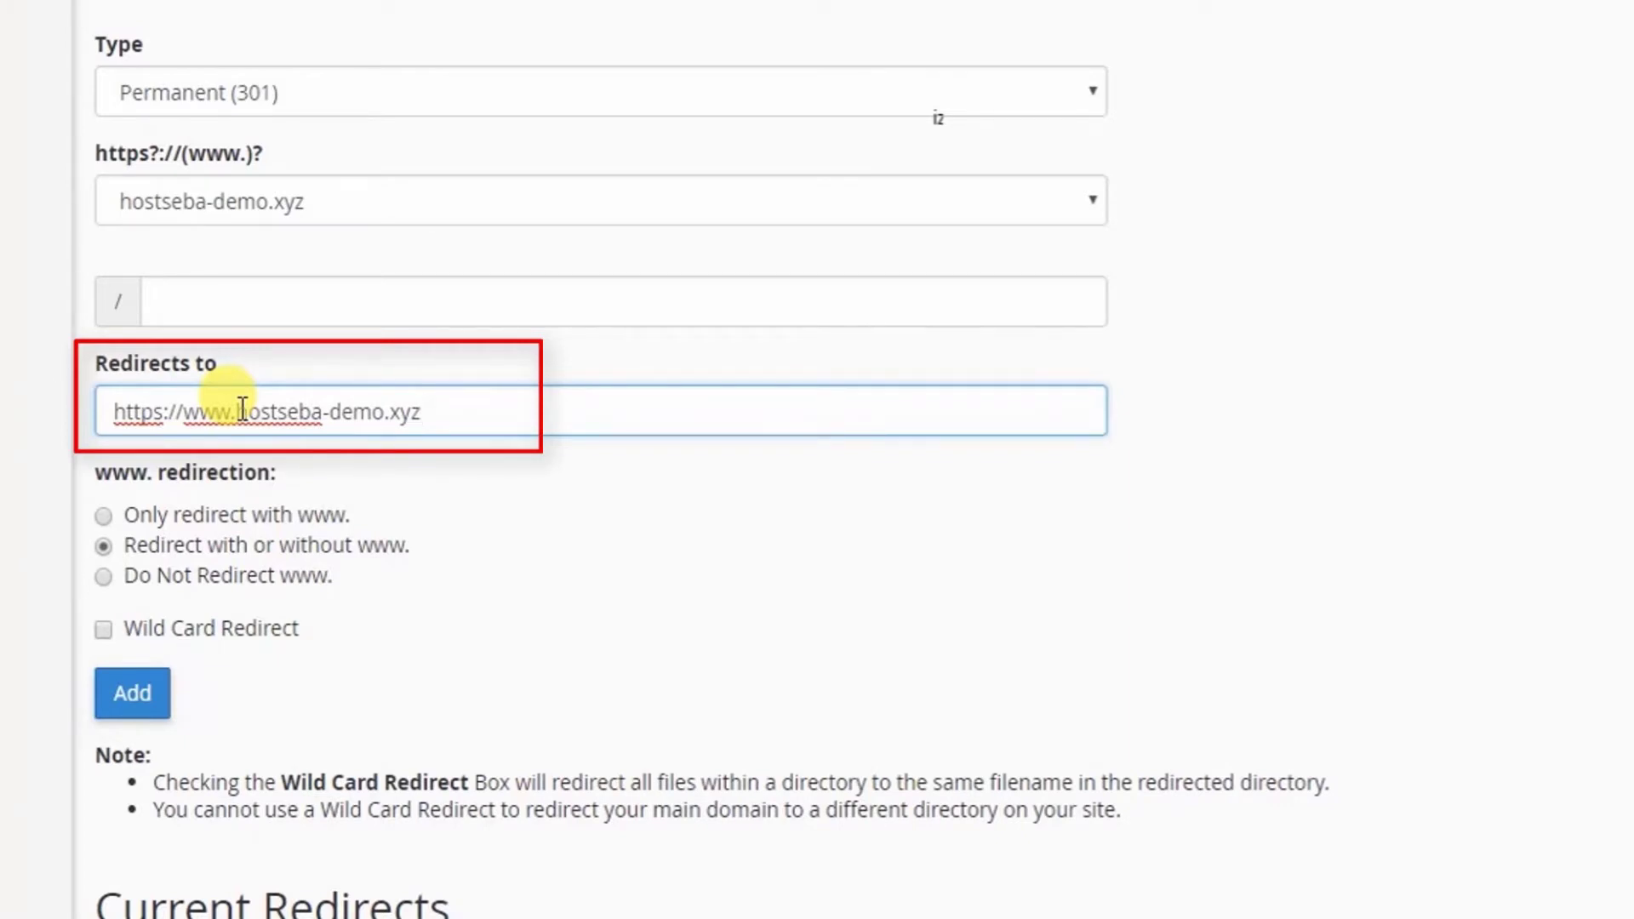
left_click_drag(242, 411, 474, 383)
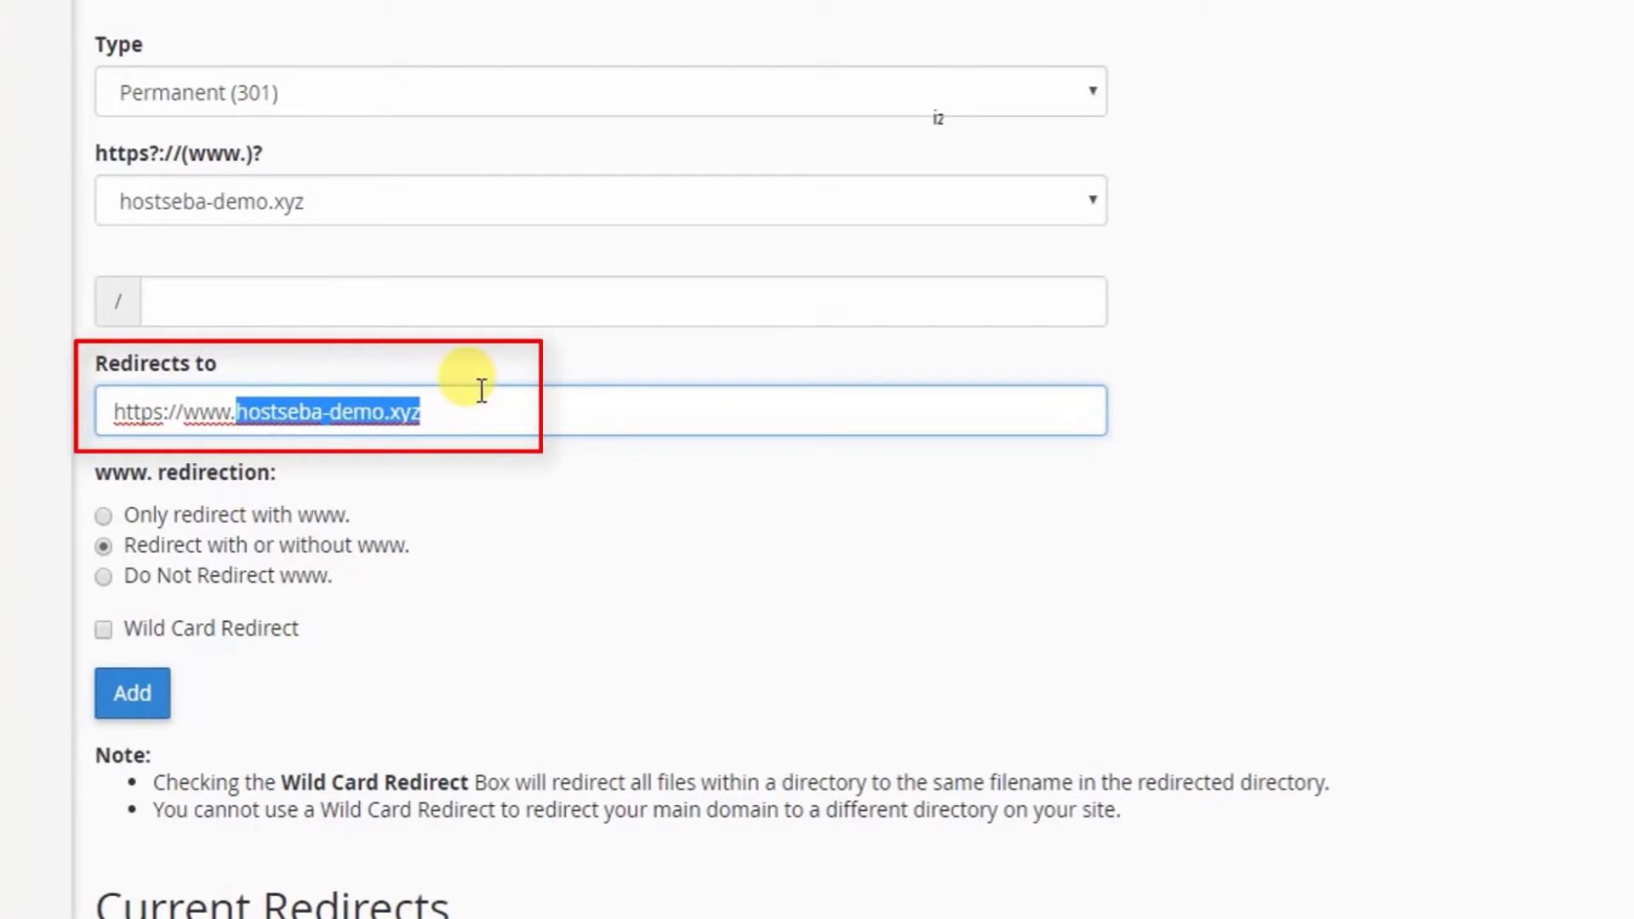
left_click(164, 420)
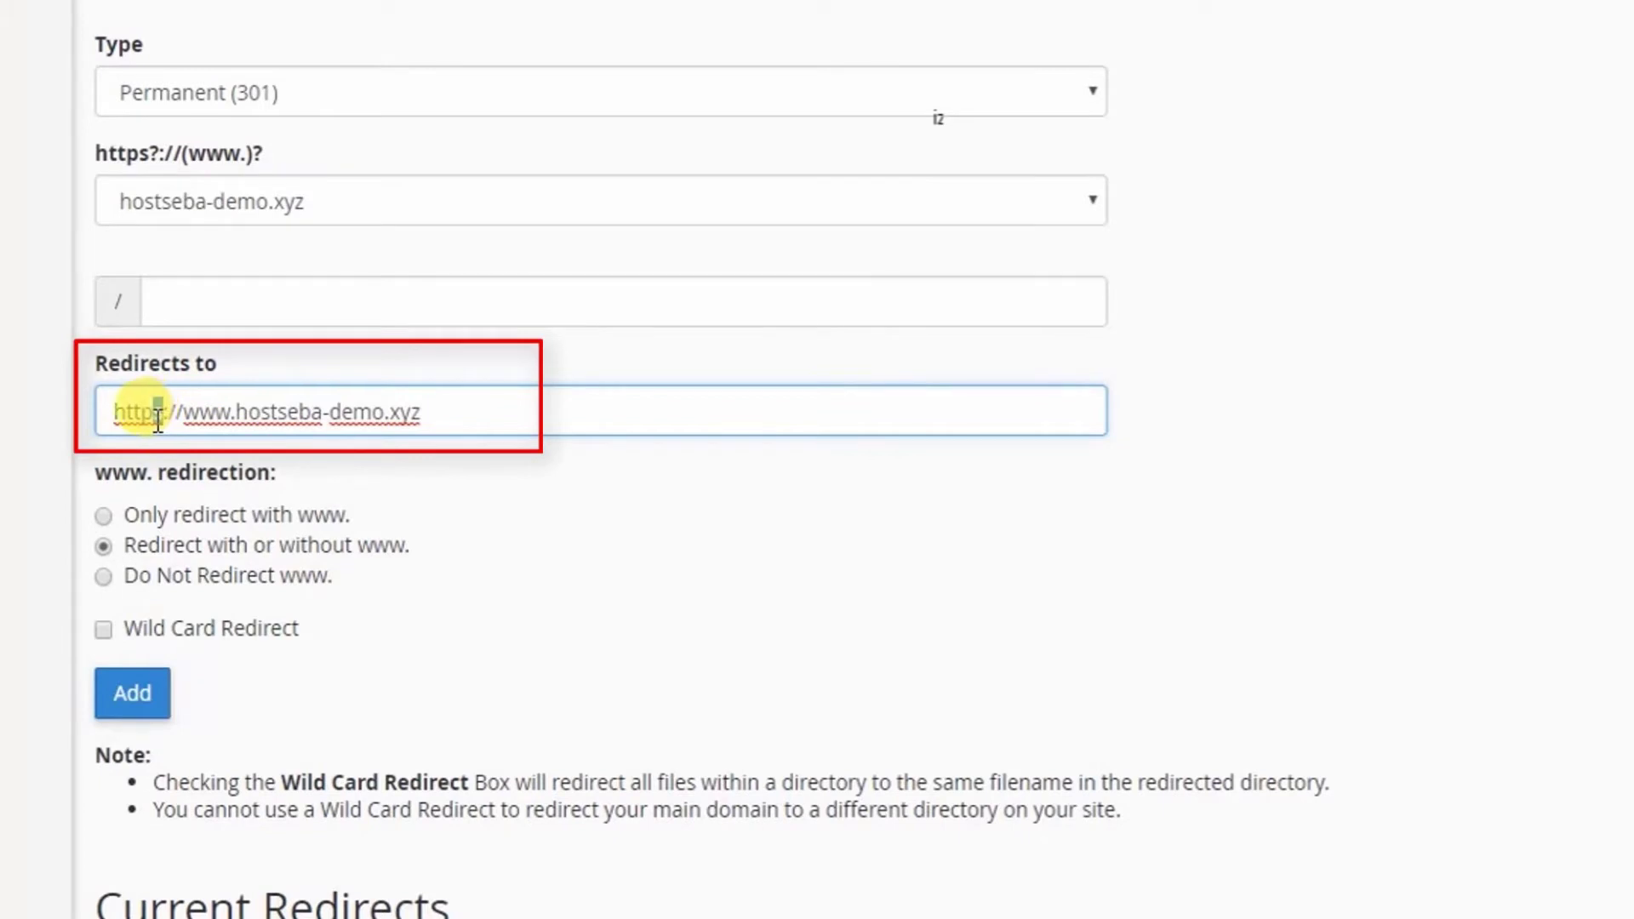
left_click_drag(158, 420, 153, 421)
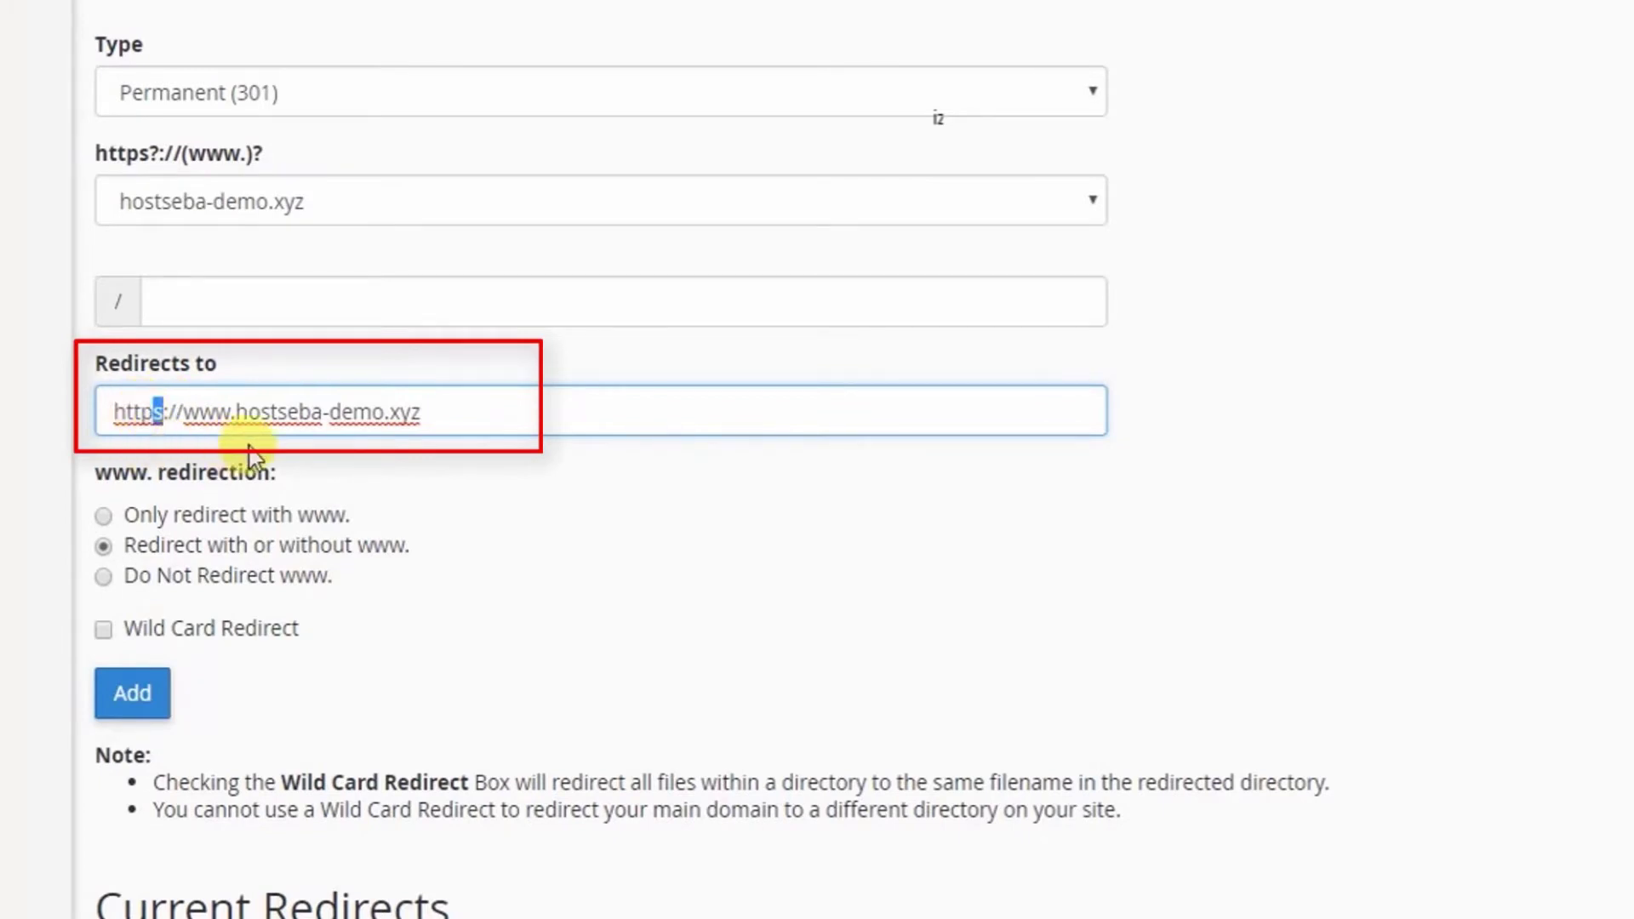
left_click(460, 419)
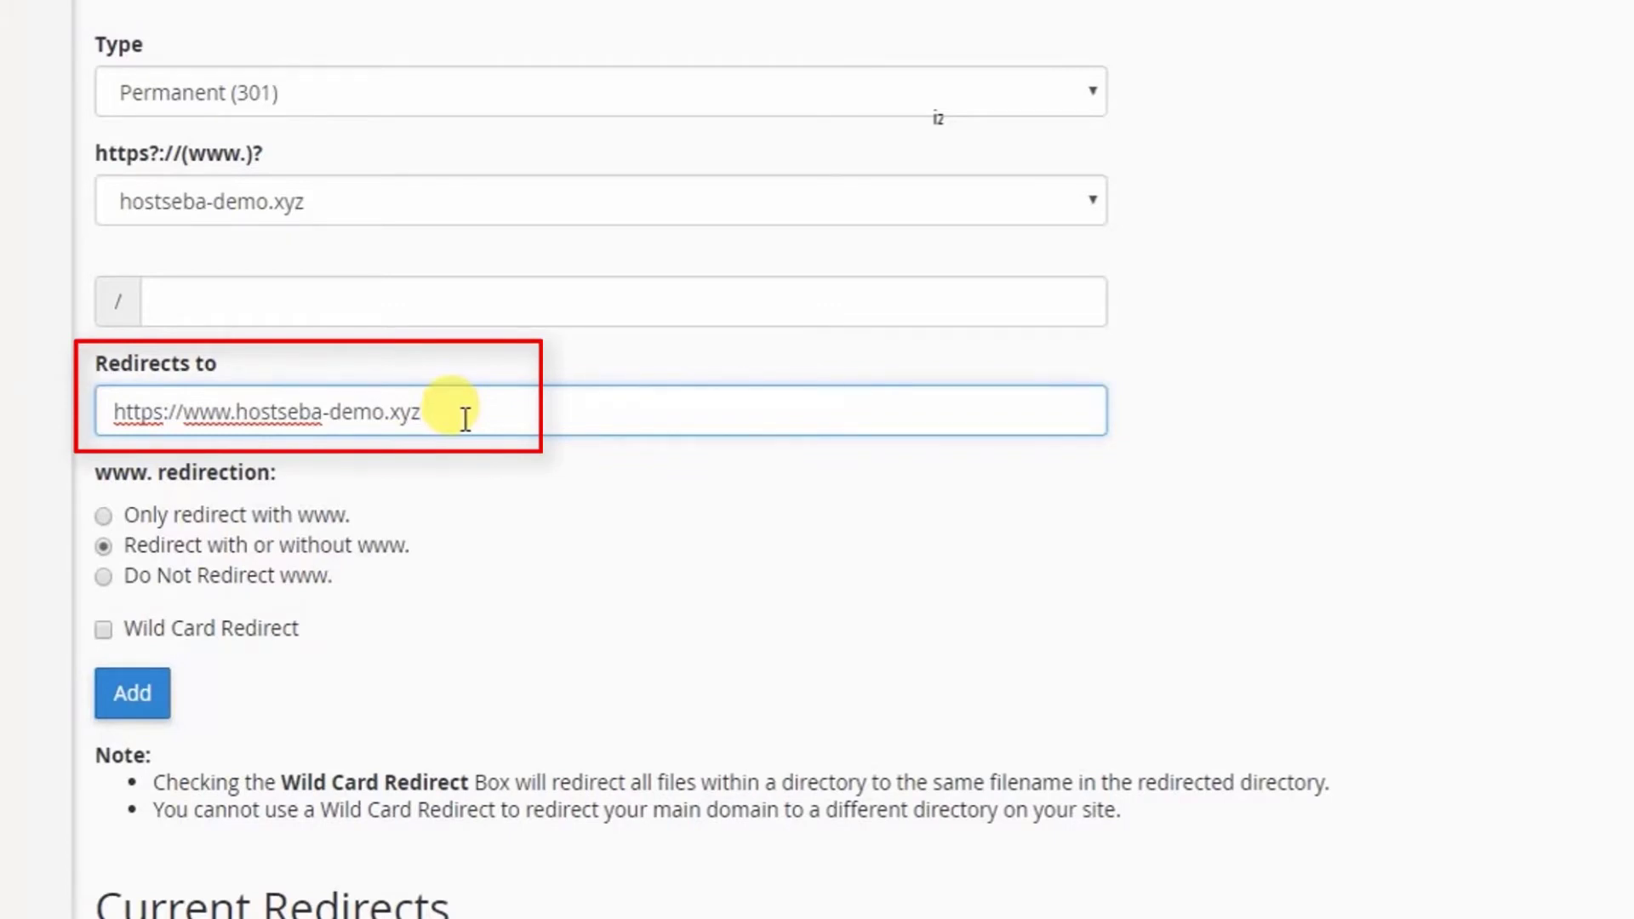
left_click_drag(462, 413, 264, 409)
left_click(434, 455)
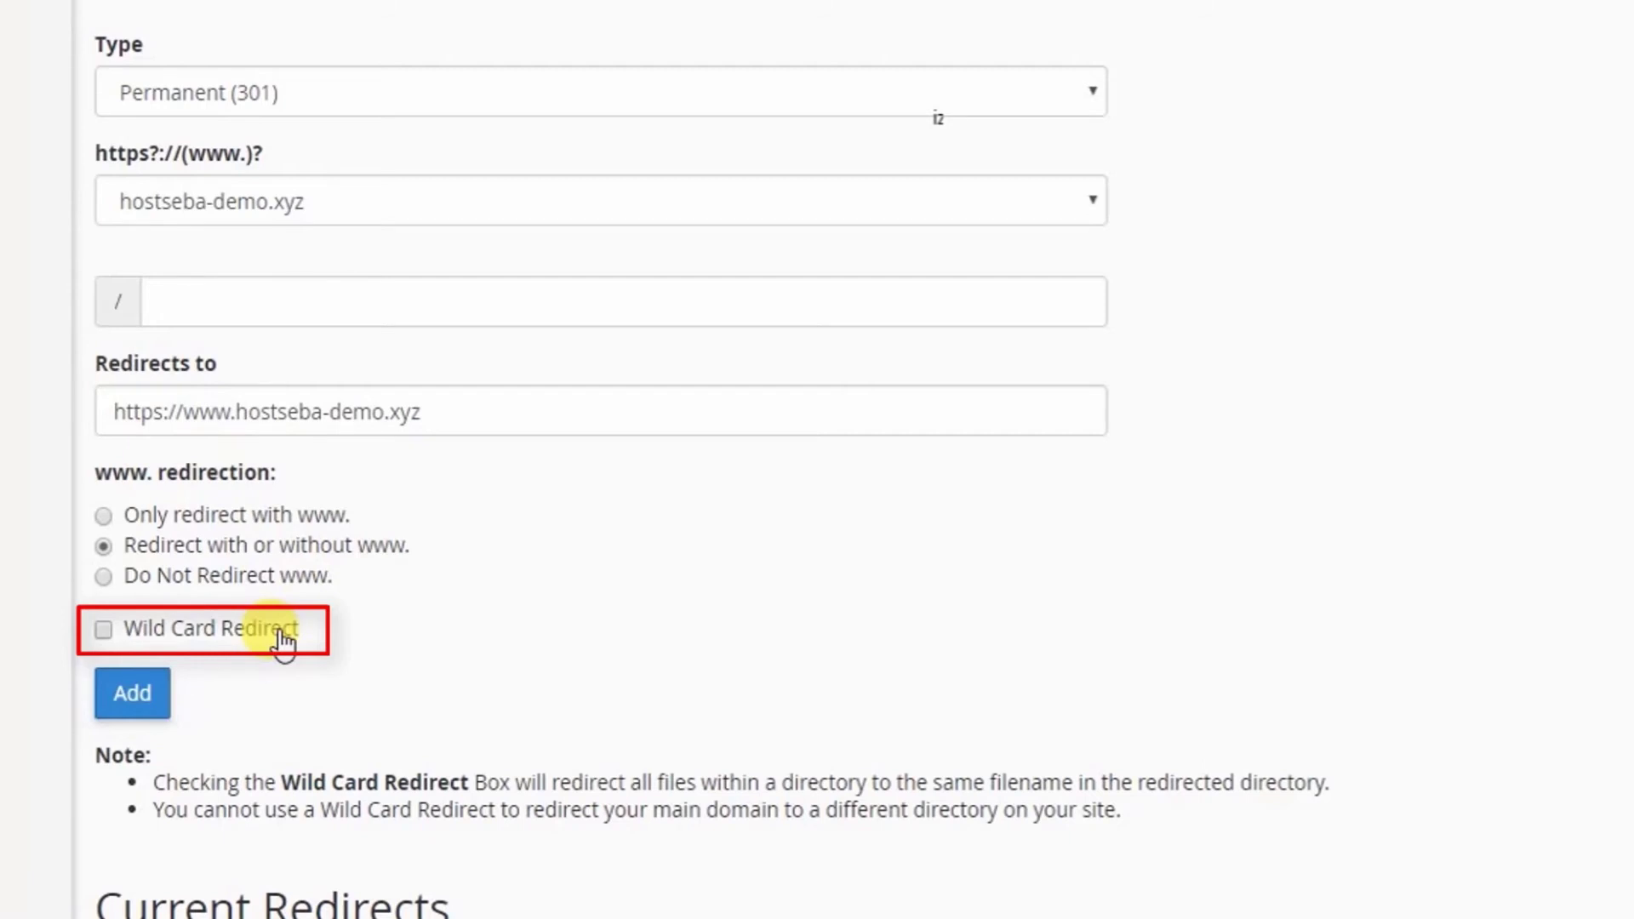
- Enable Wild Card Redirect and add the redirect
left_click(219, 634)
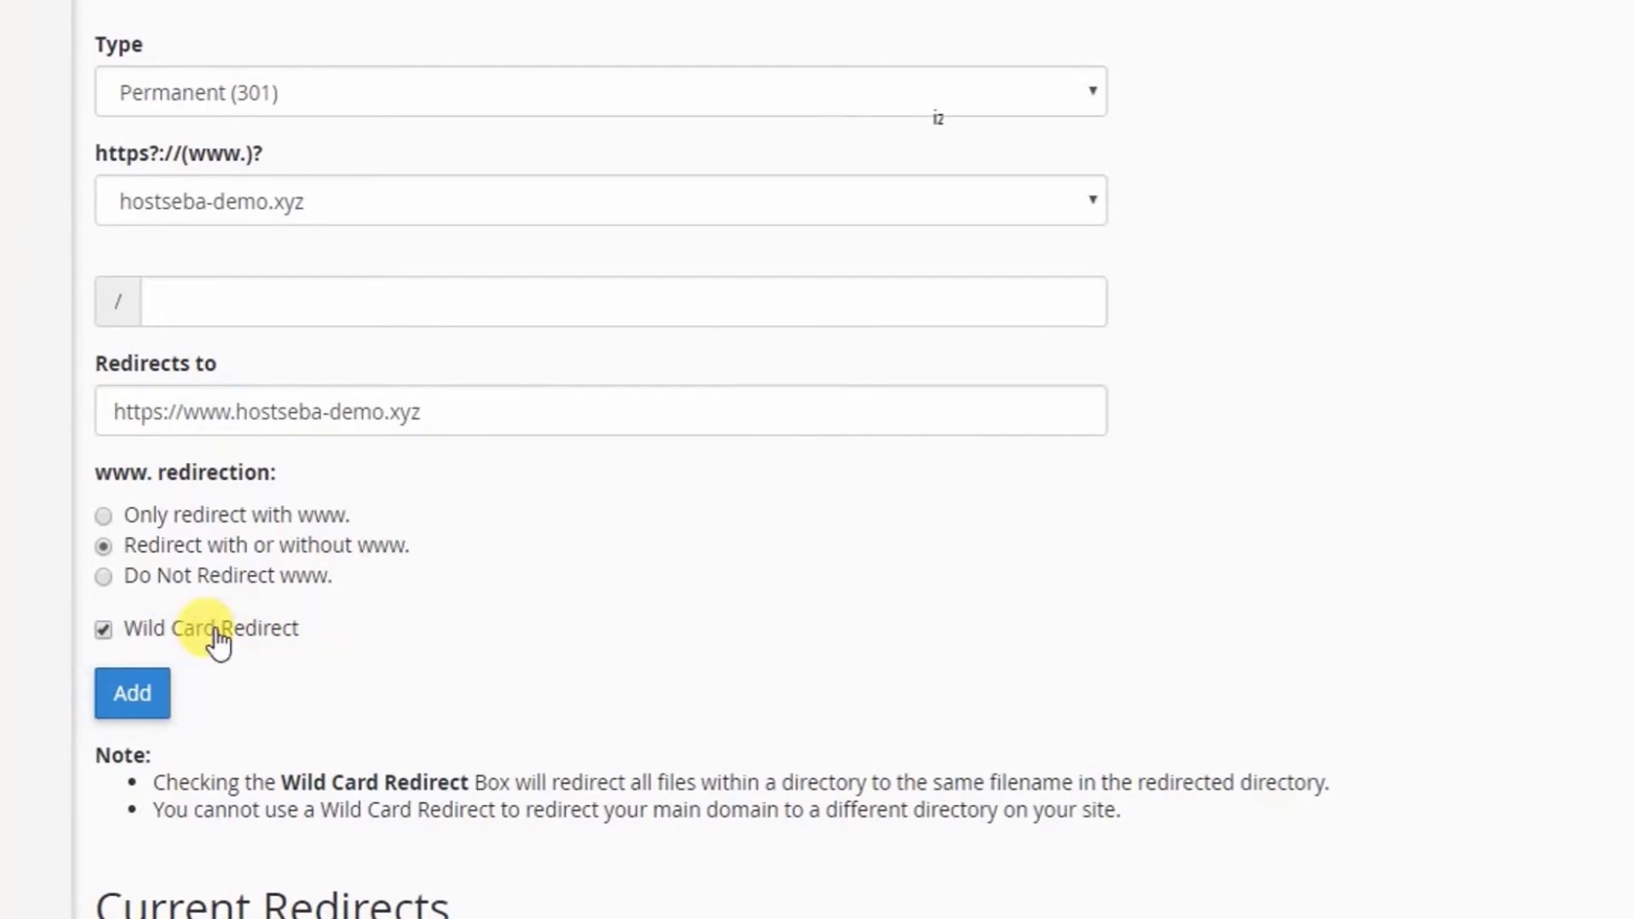
left_click(127, 695)
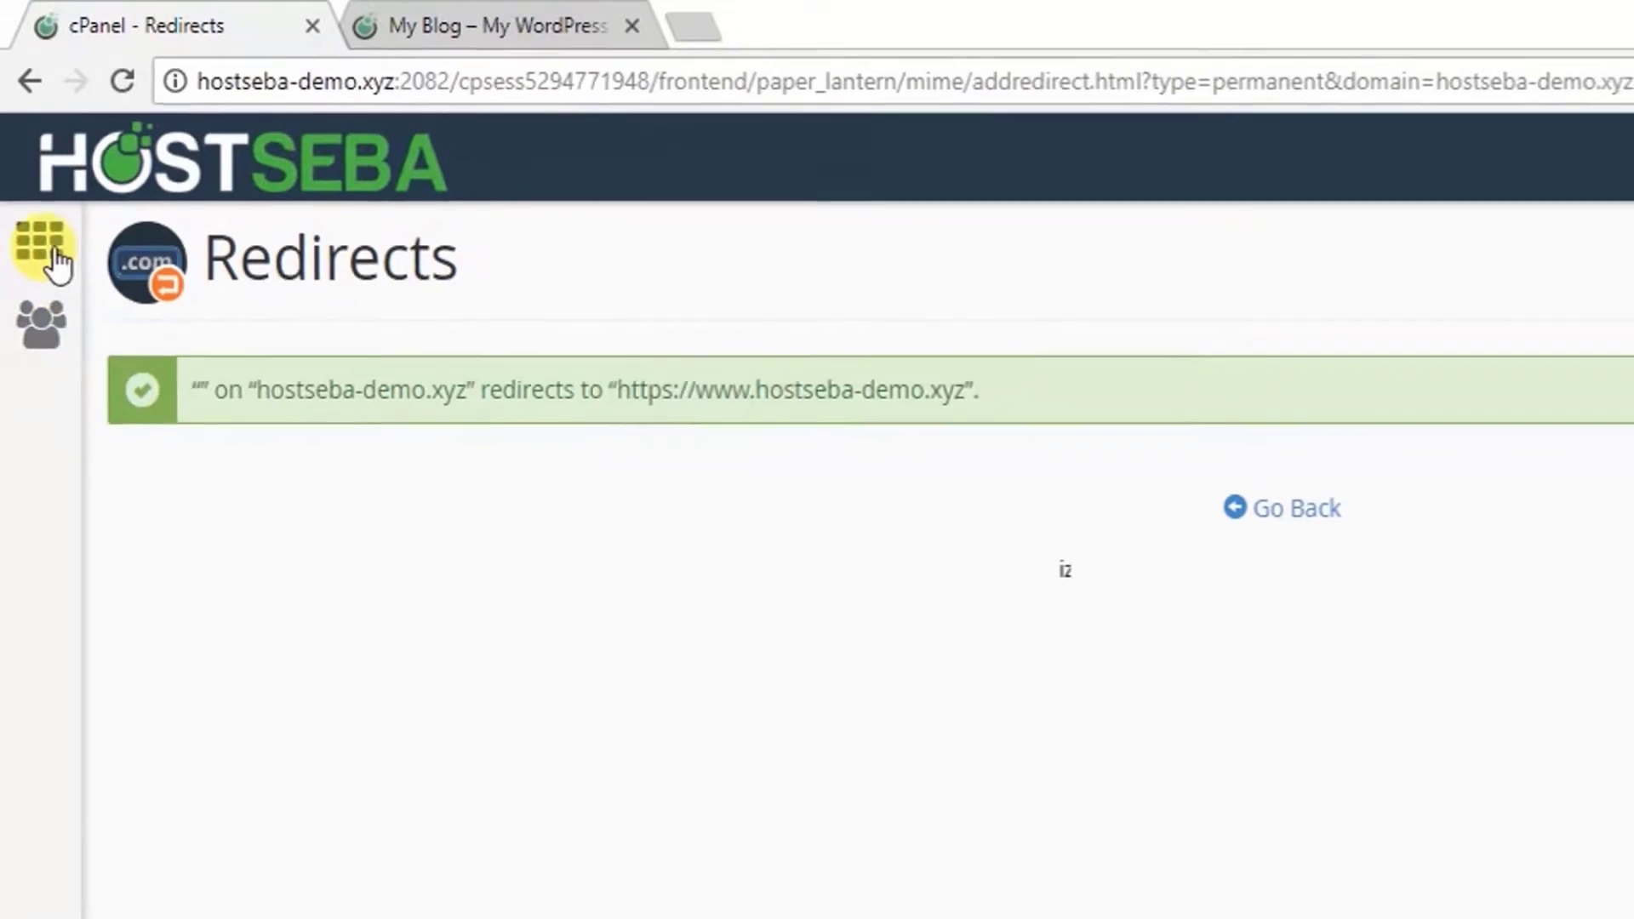
- Open the public_html folder in File Manager and check the hidden files option in its preferences without changing anything
left_click(40, 249)
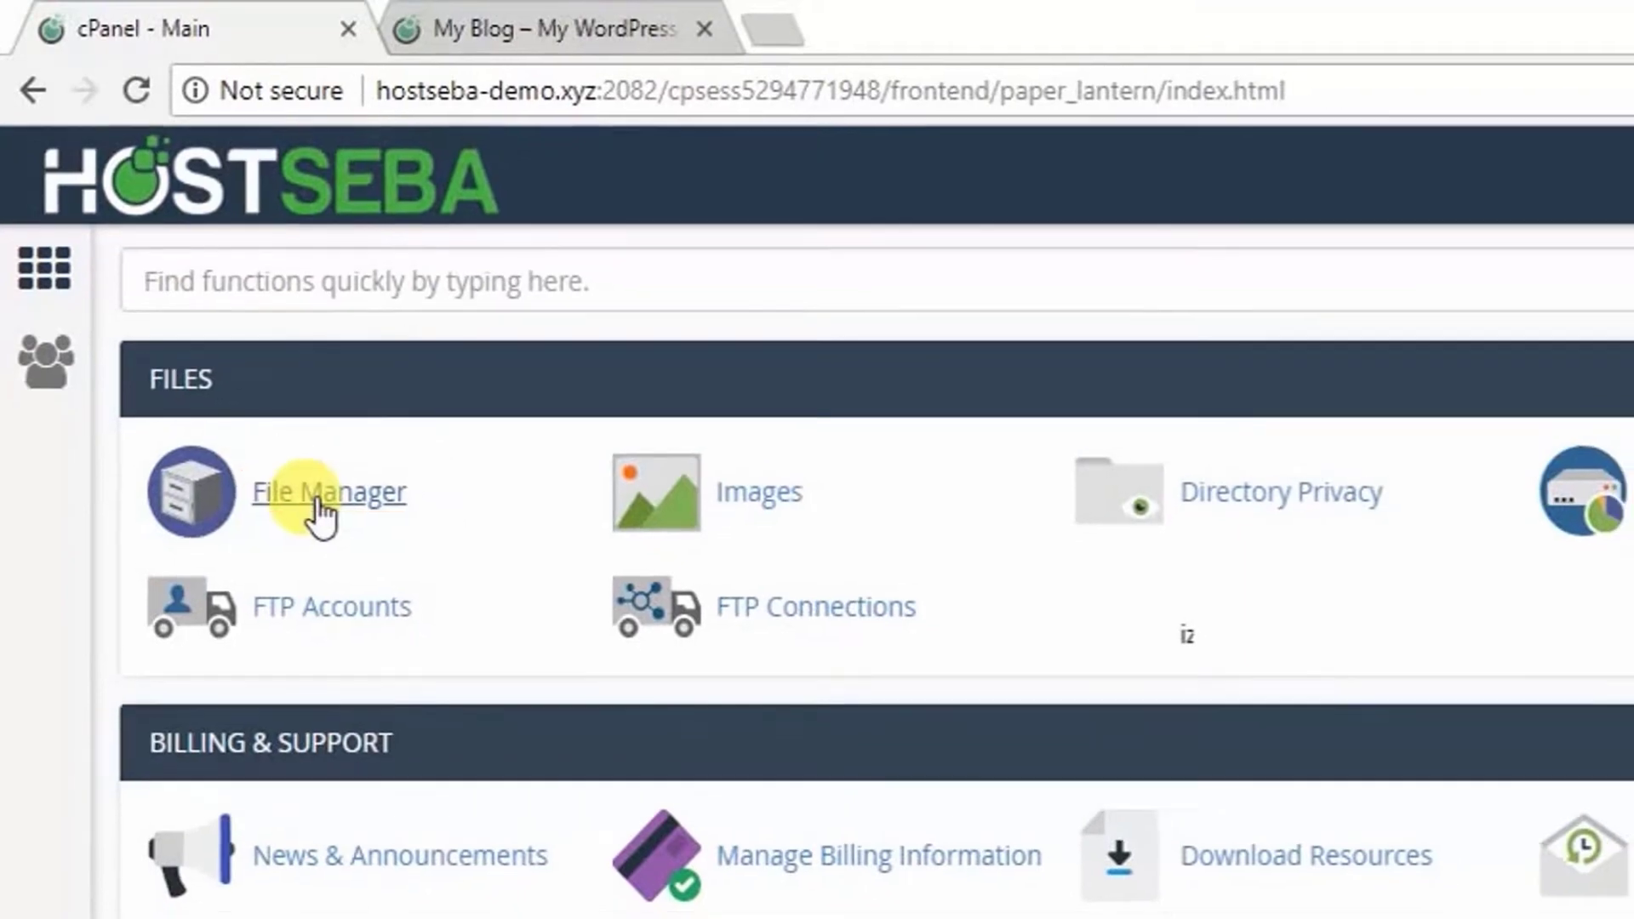
left_click(317, 502)
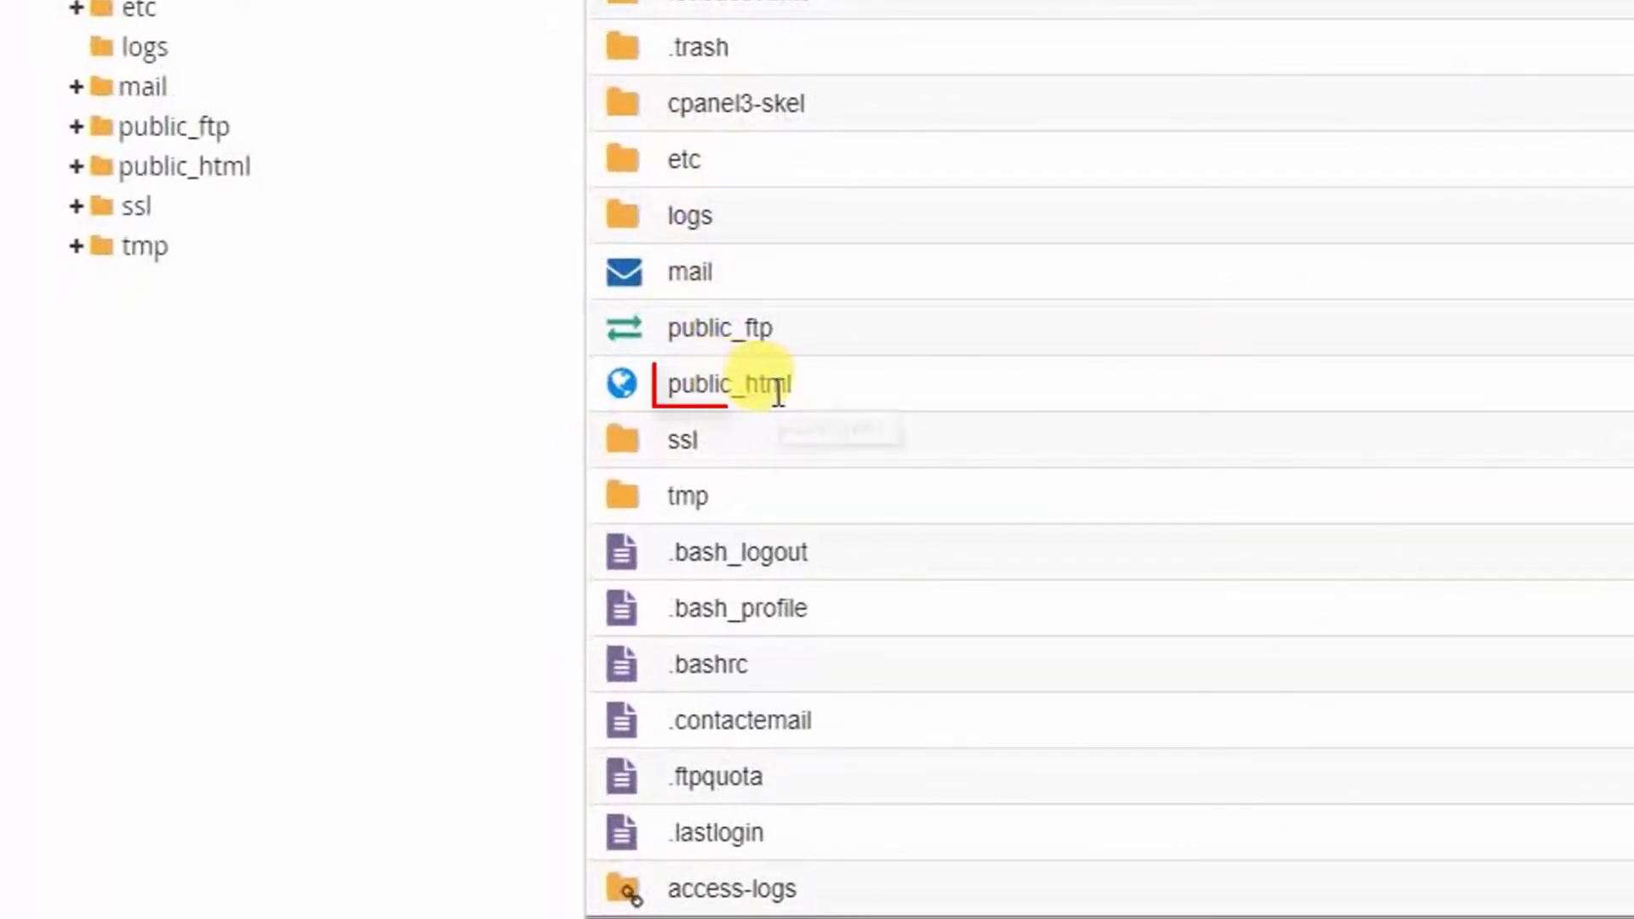
left_click(828, 390)
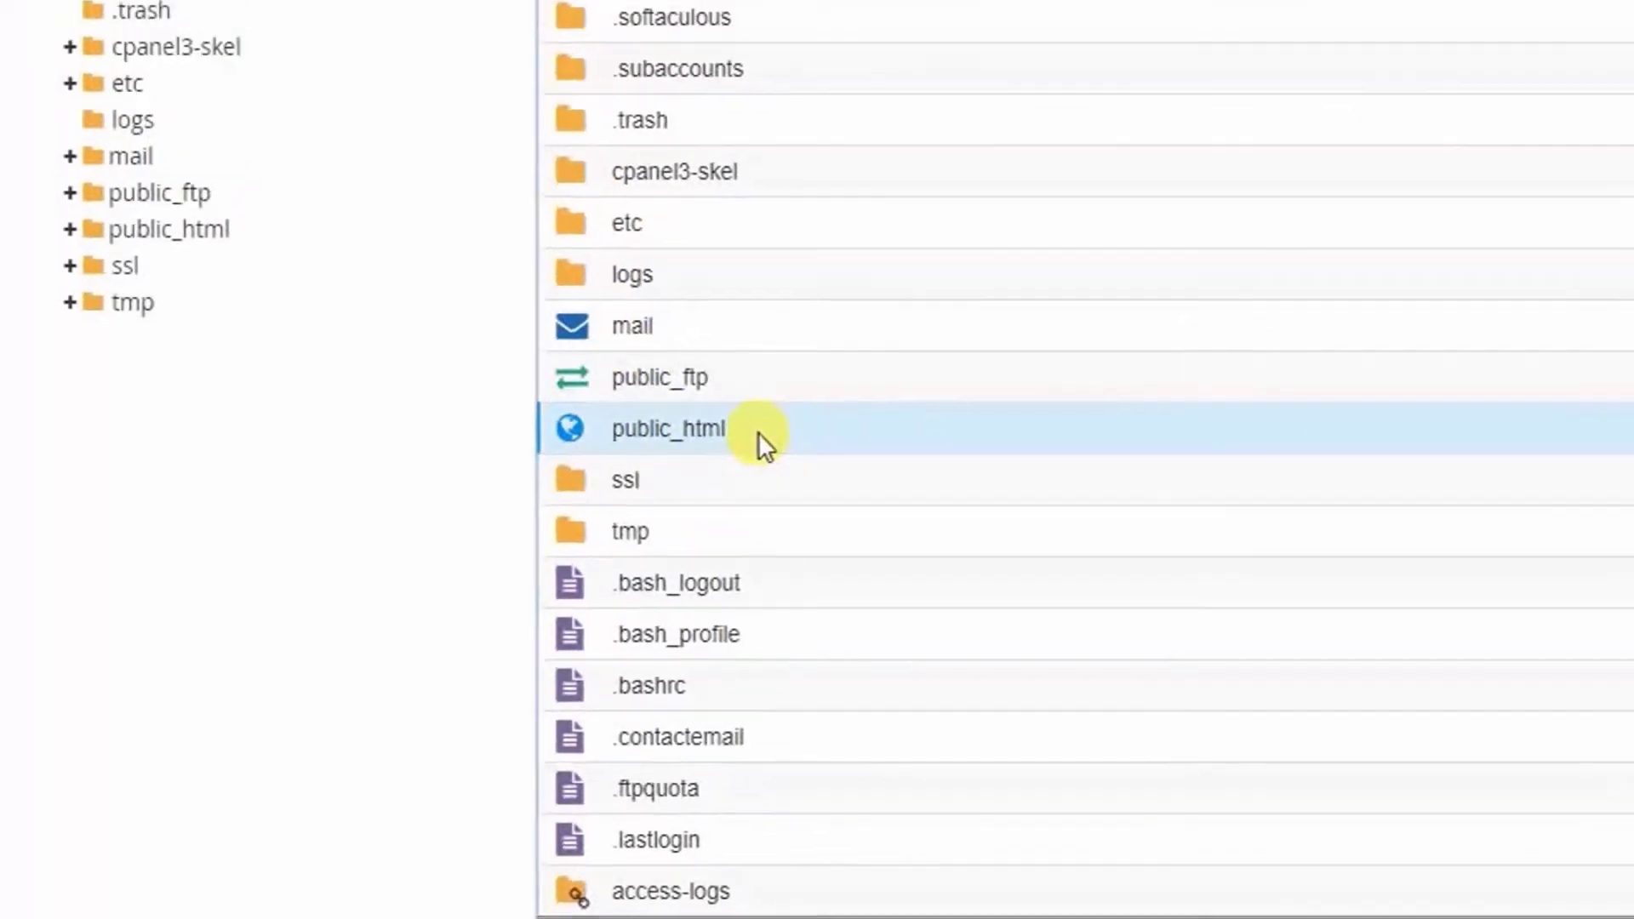
double_click(758, 428)
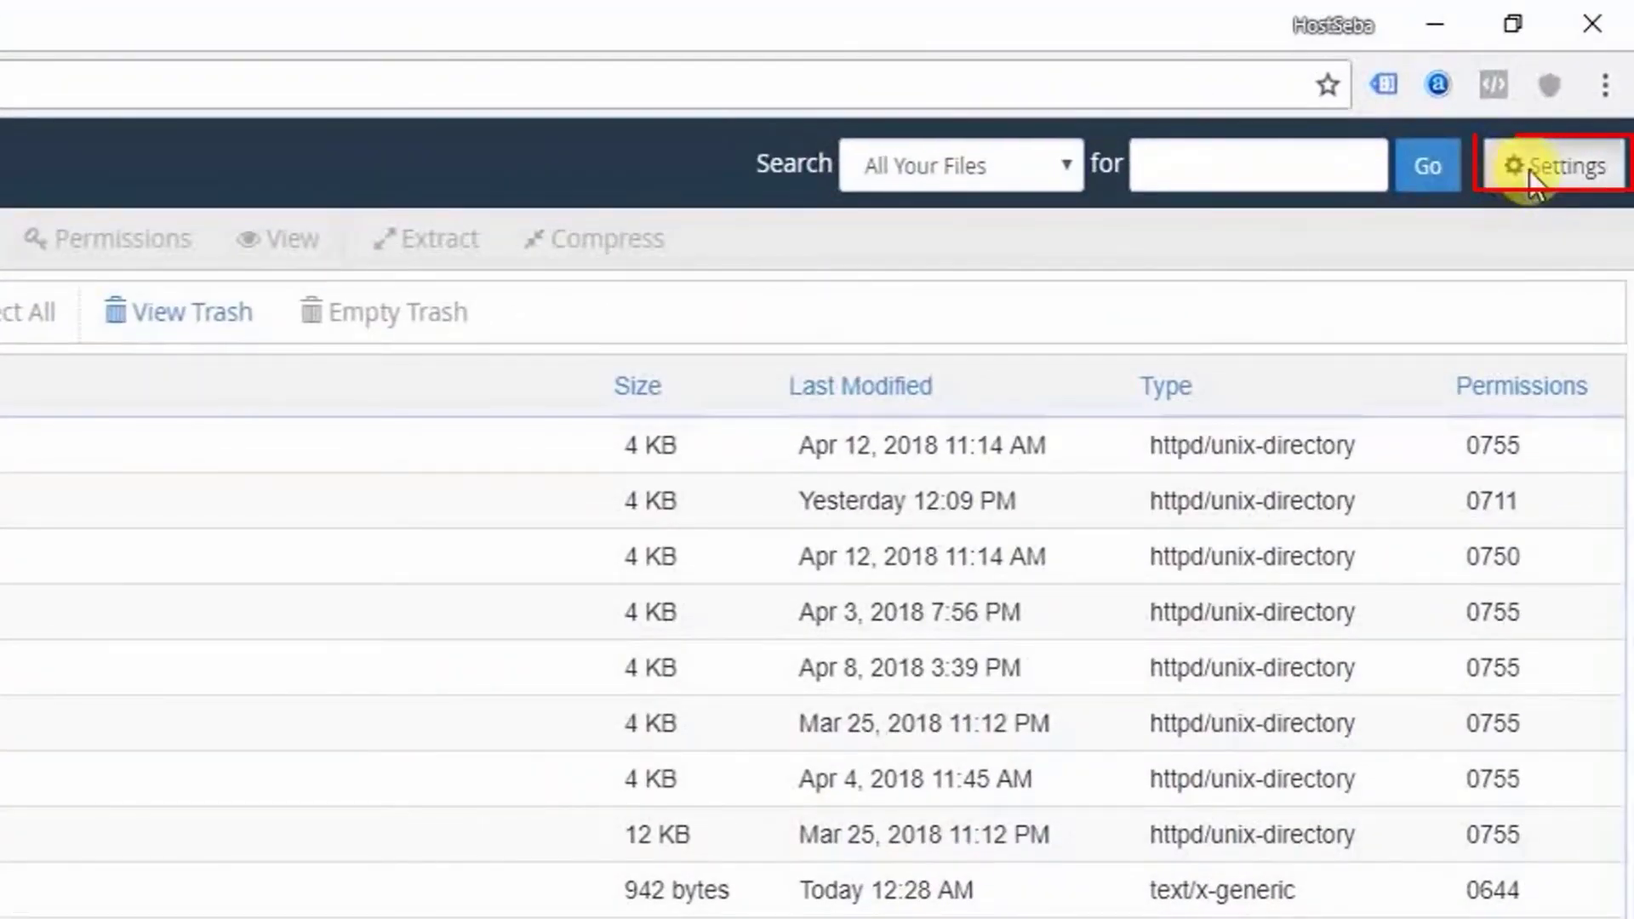
left_click(1532, 168)
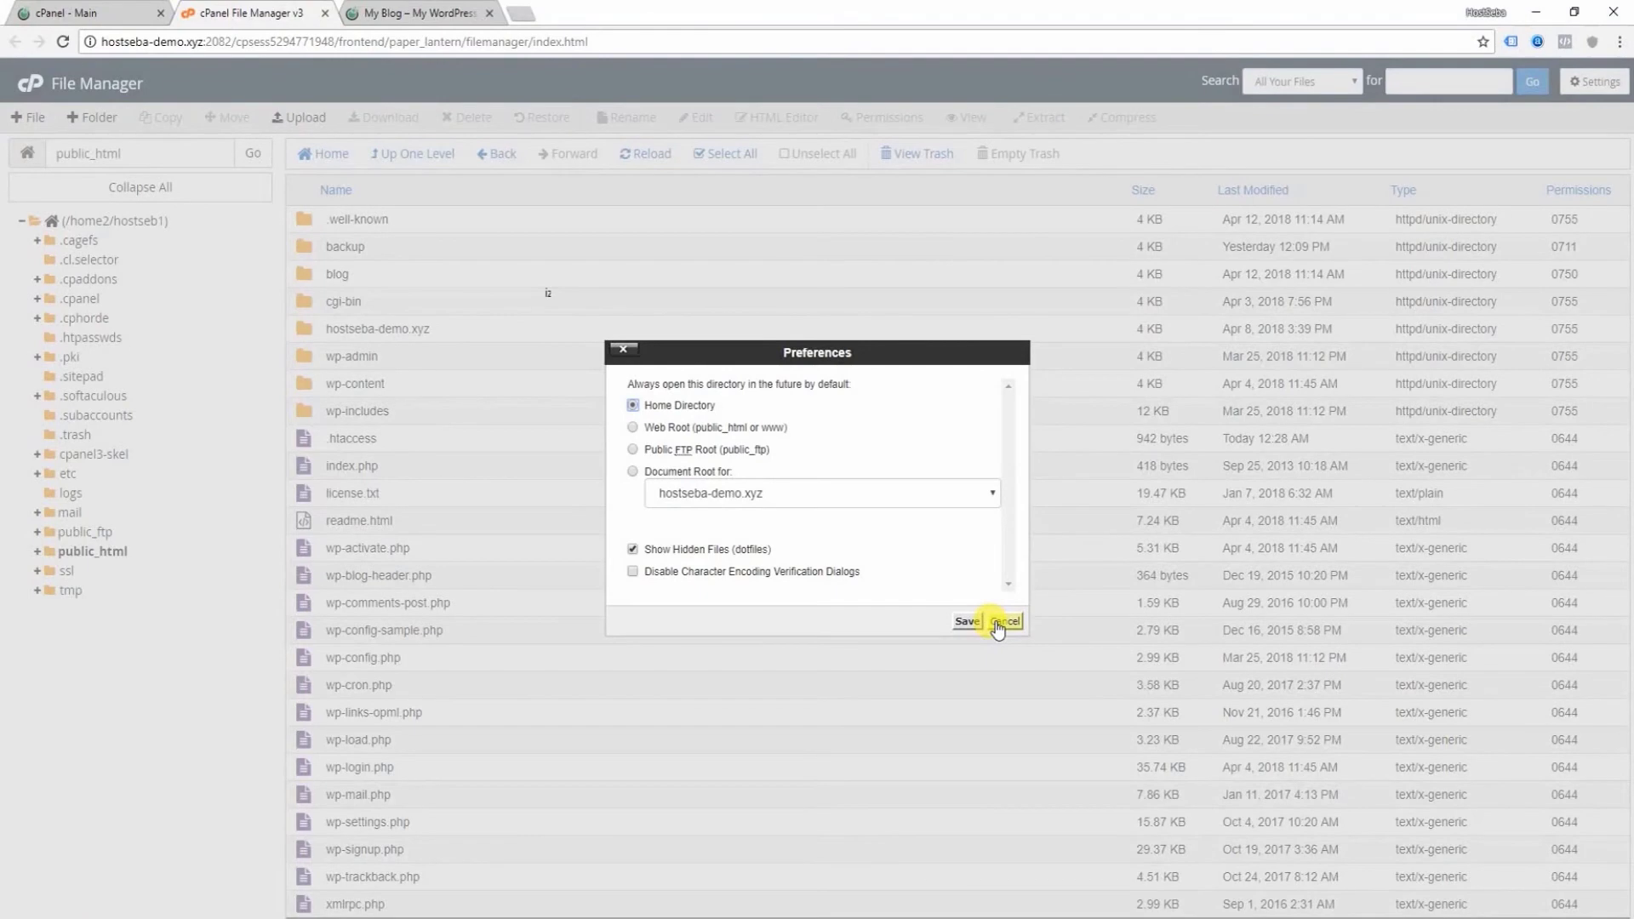
left_click(995, 624)
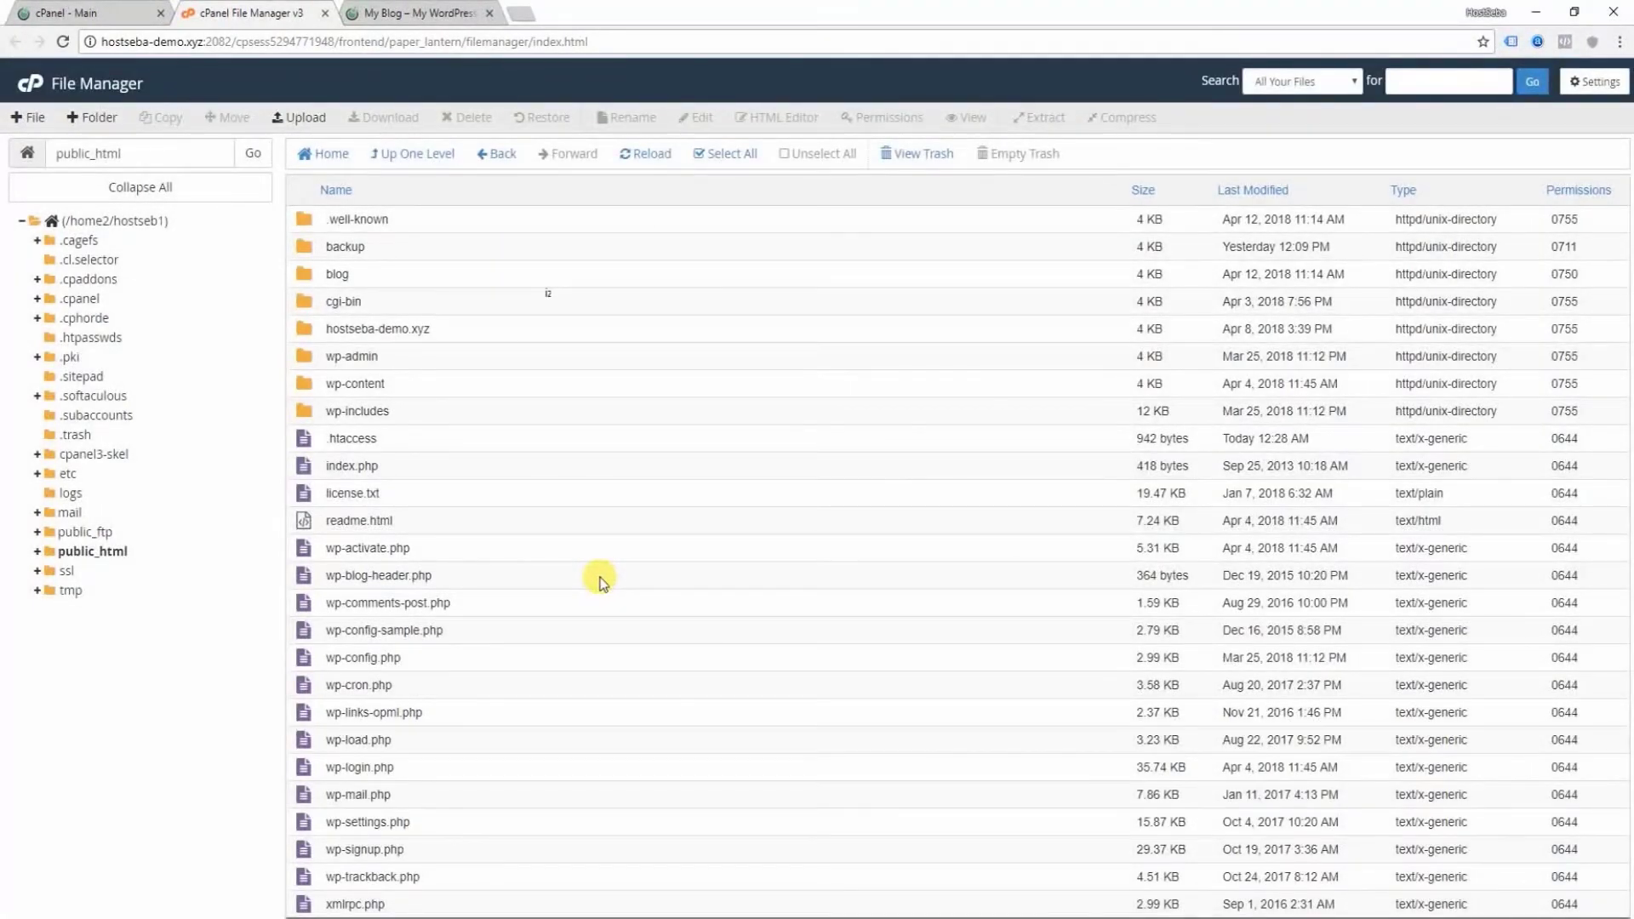
- Open the .htaccess file in public_html for editing
left_click(430, 440)
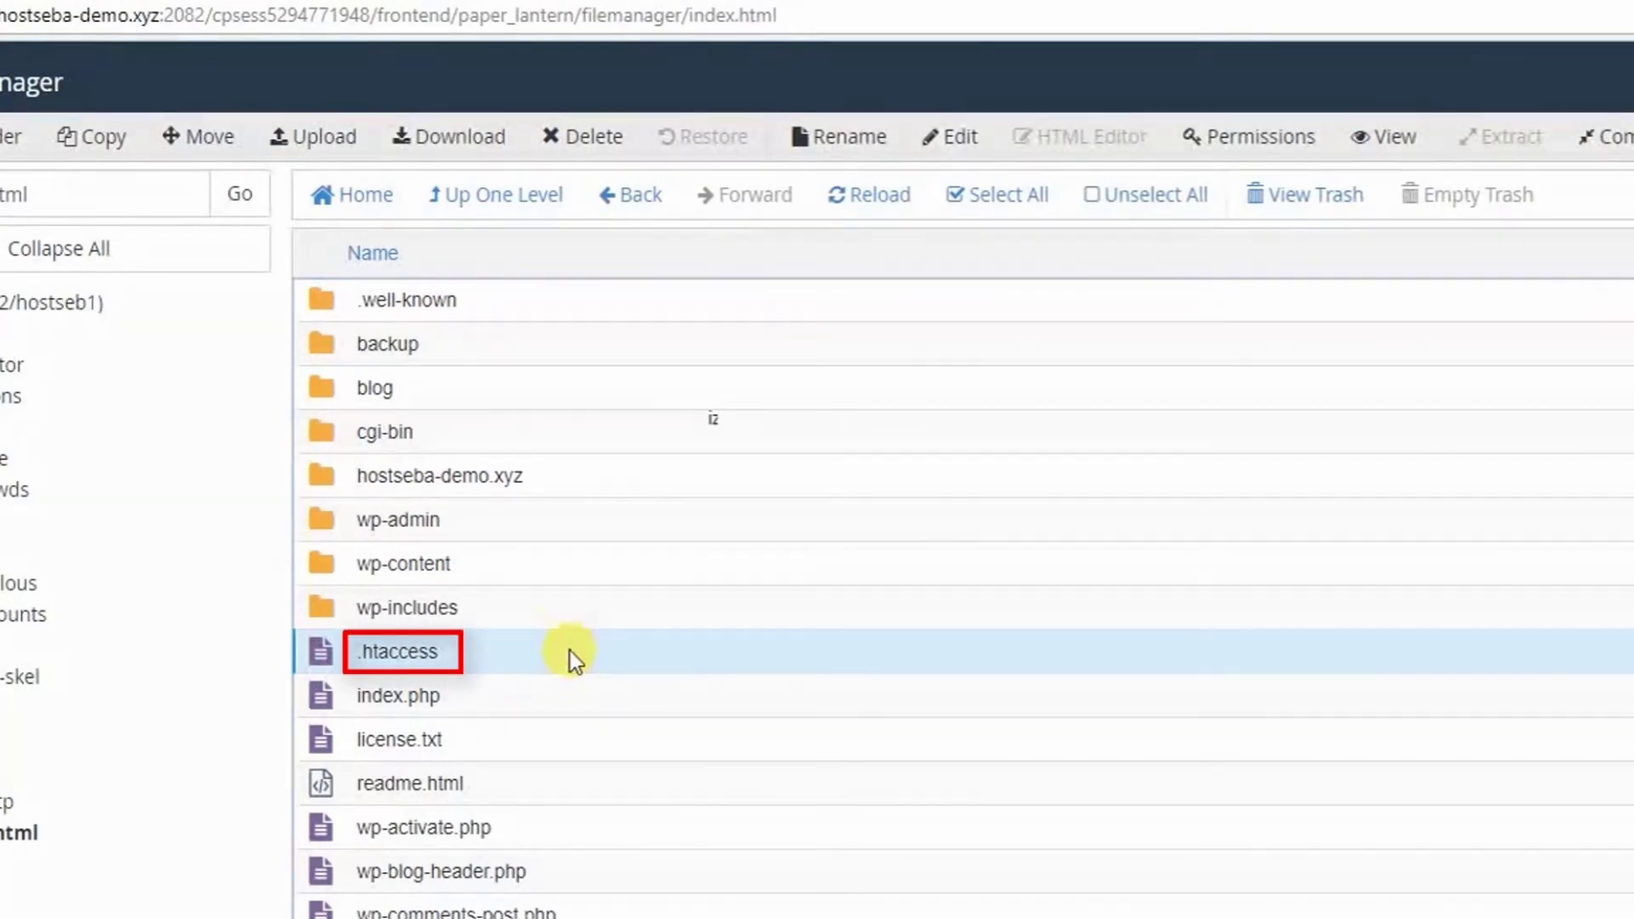
left_click(947, 137)
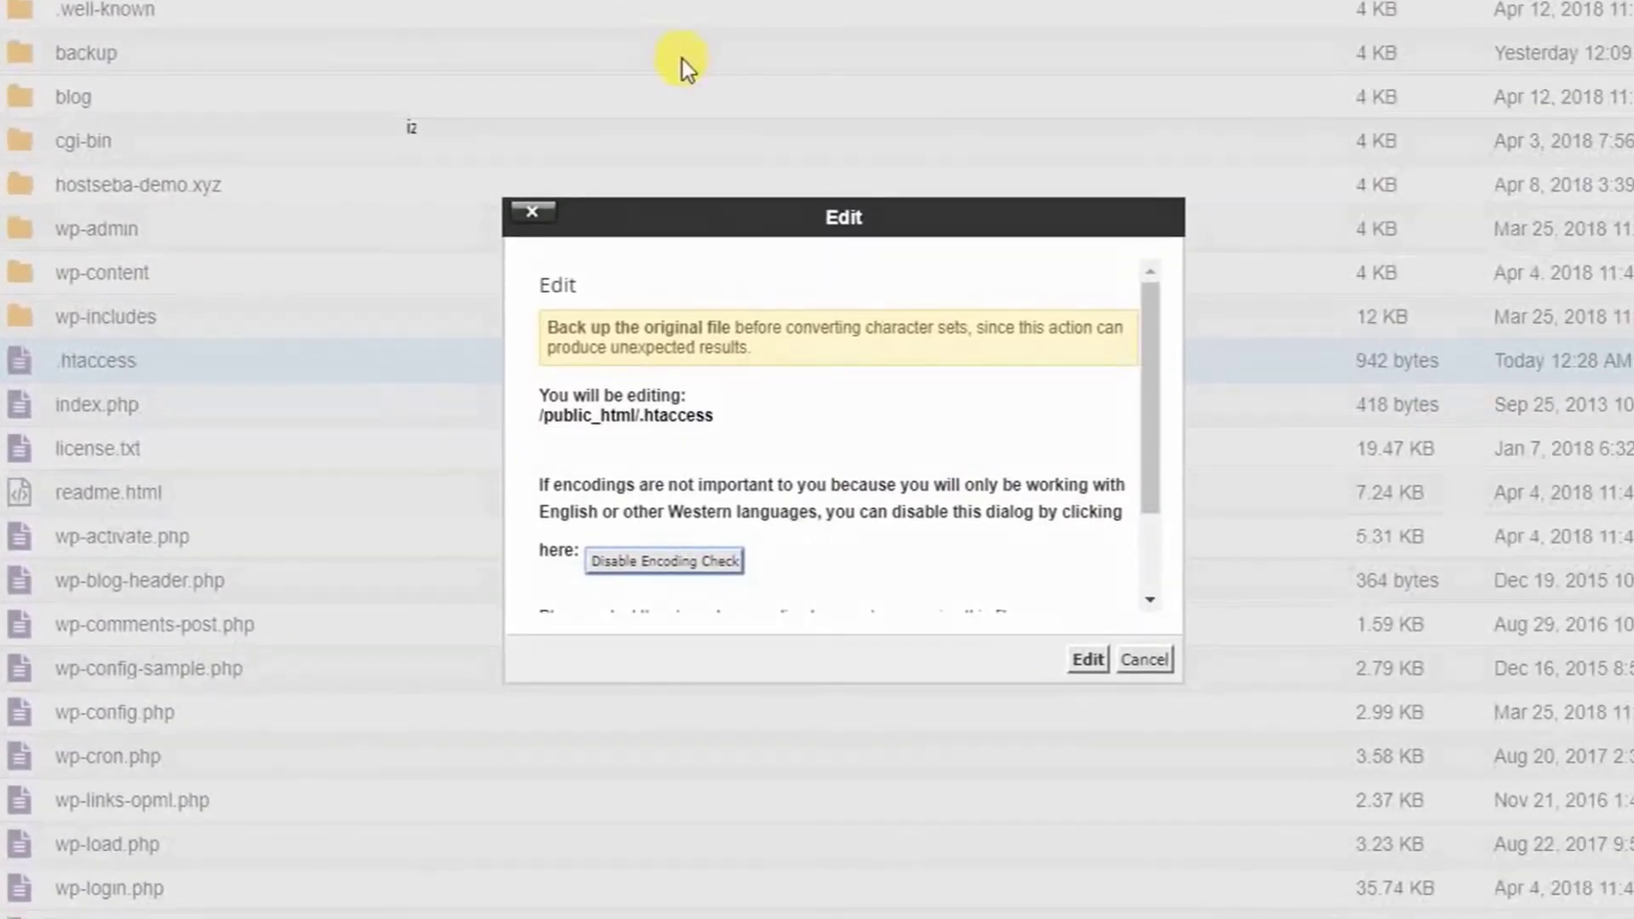
left_click(1087, 662)
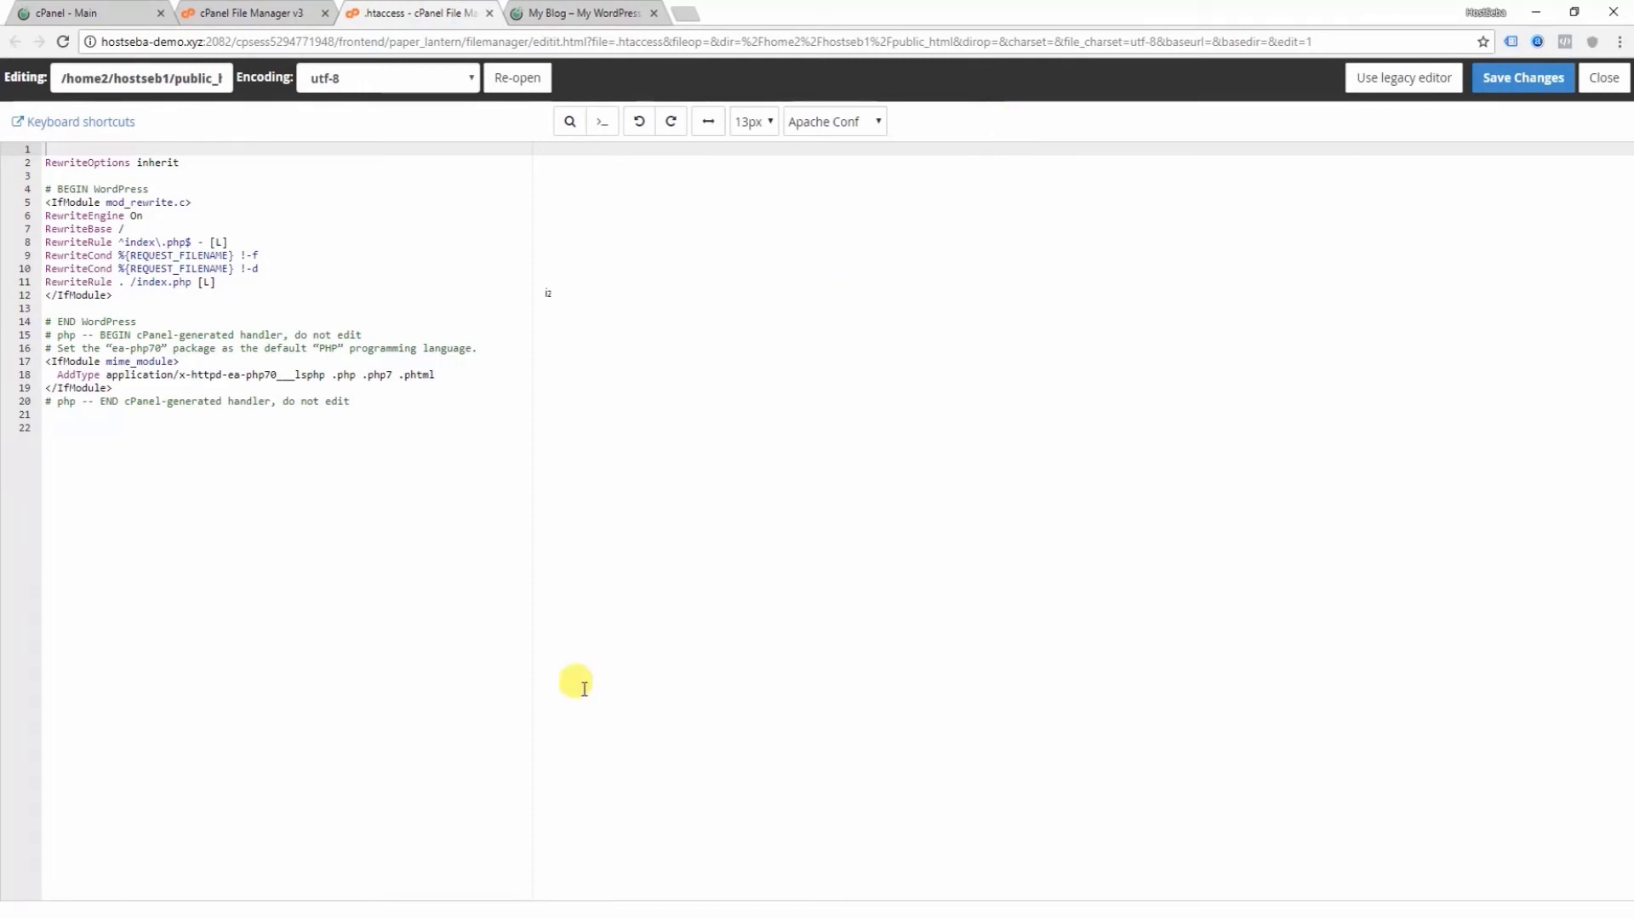
- Copy all the rewrite rules from the Notepad text document and paste them at the end of .htaccess, starting on line 22
left_click(426, 906)
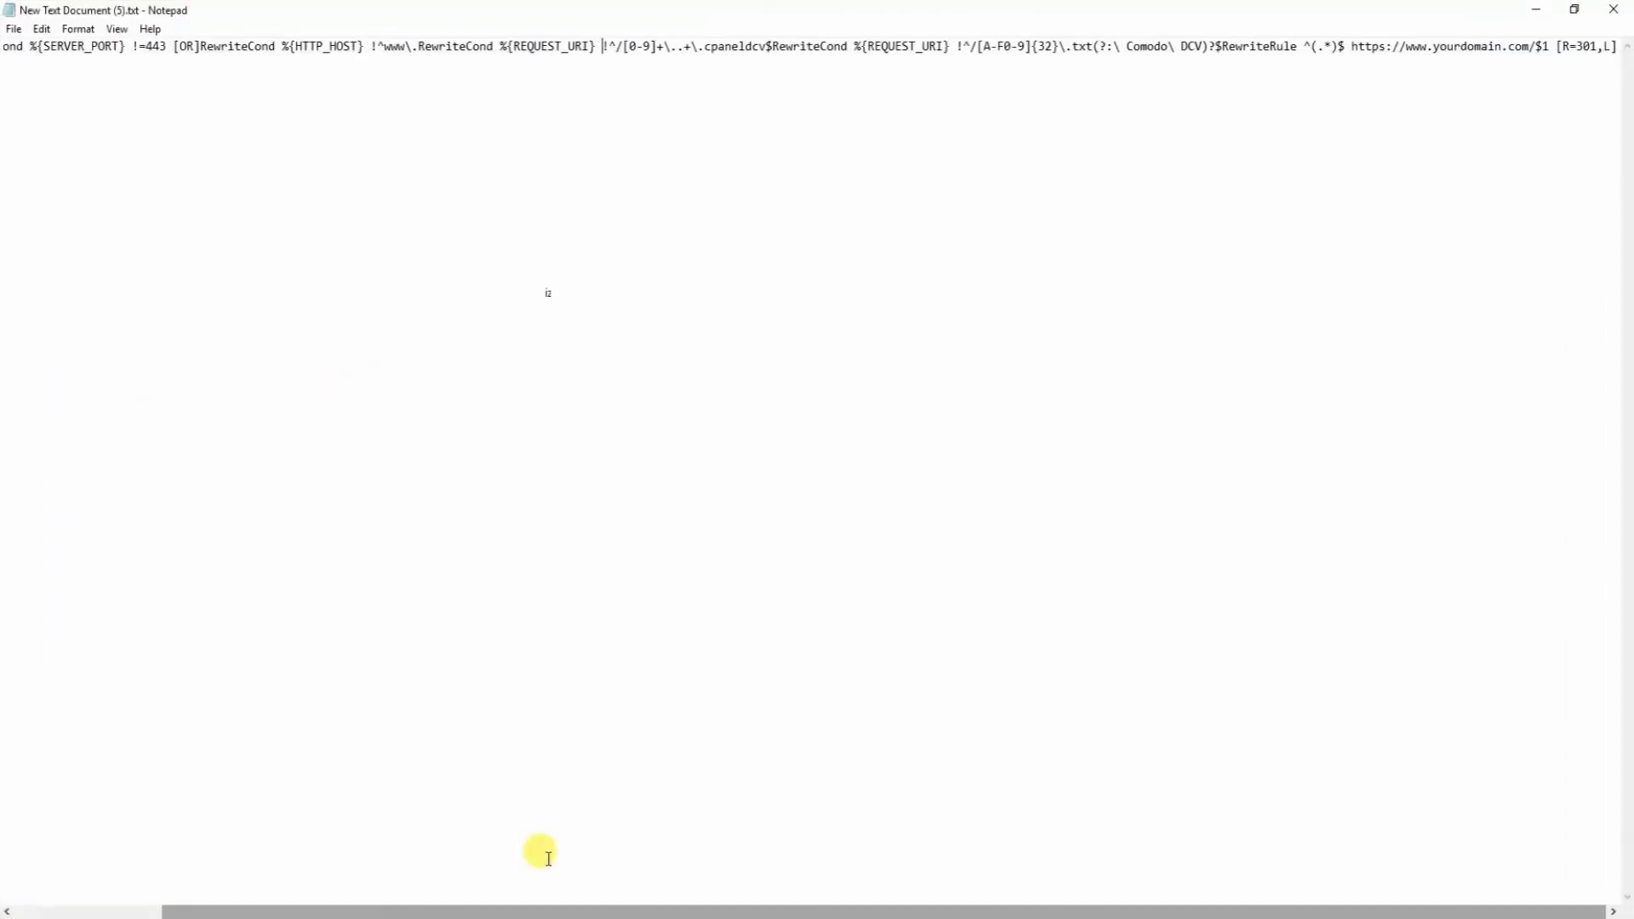
left_click(864, 98)
key("ctrl+a")
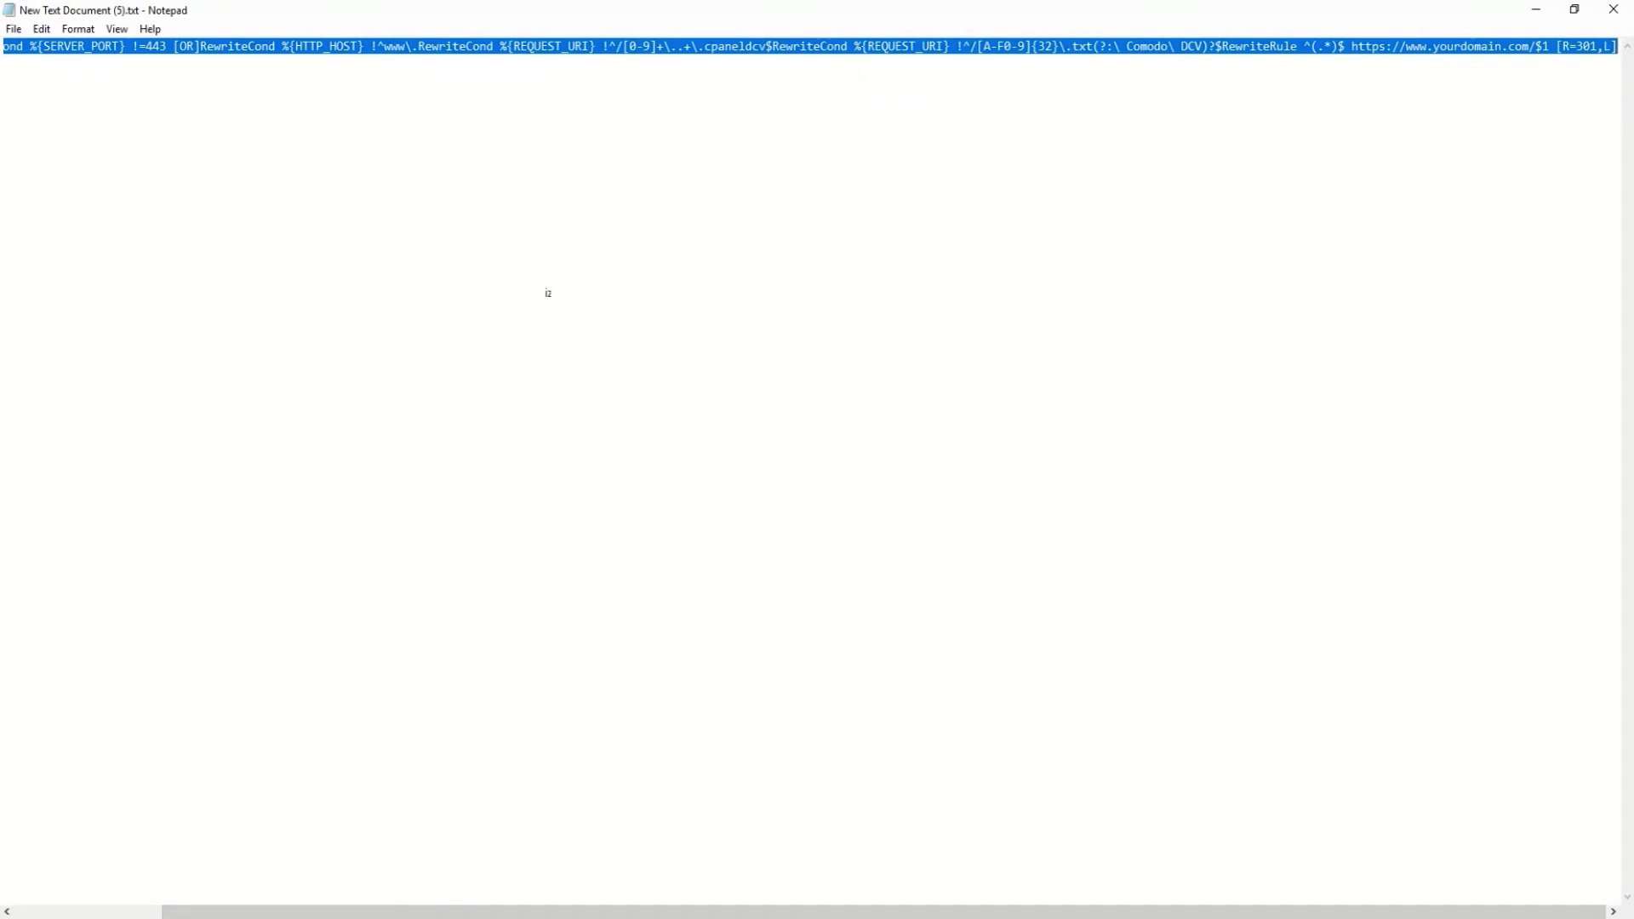
key("alt+Tab")
left_click(325, 502)
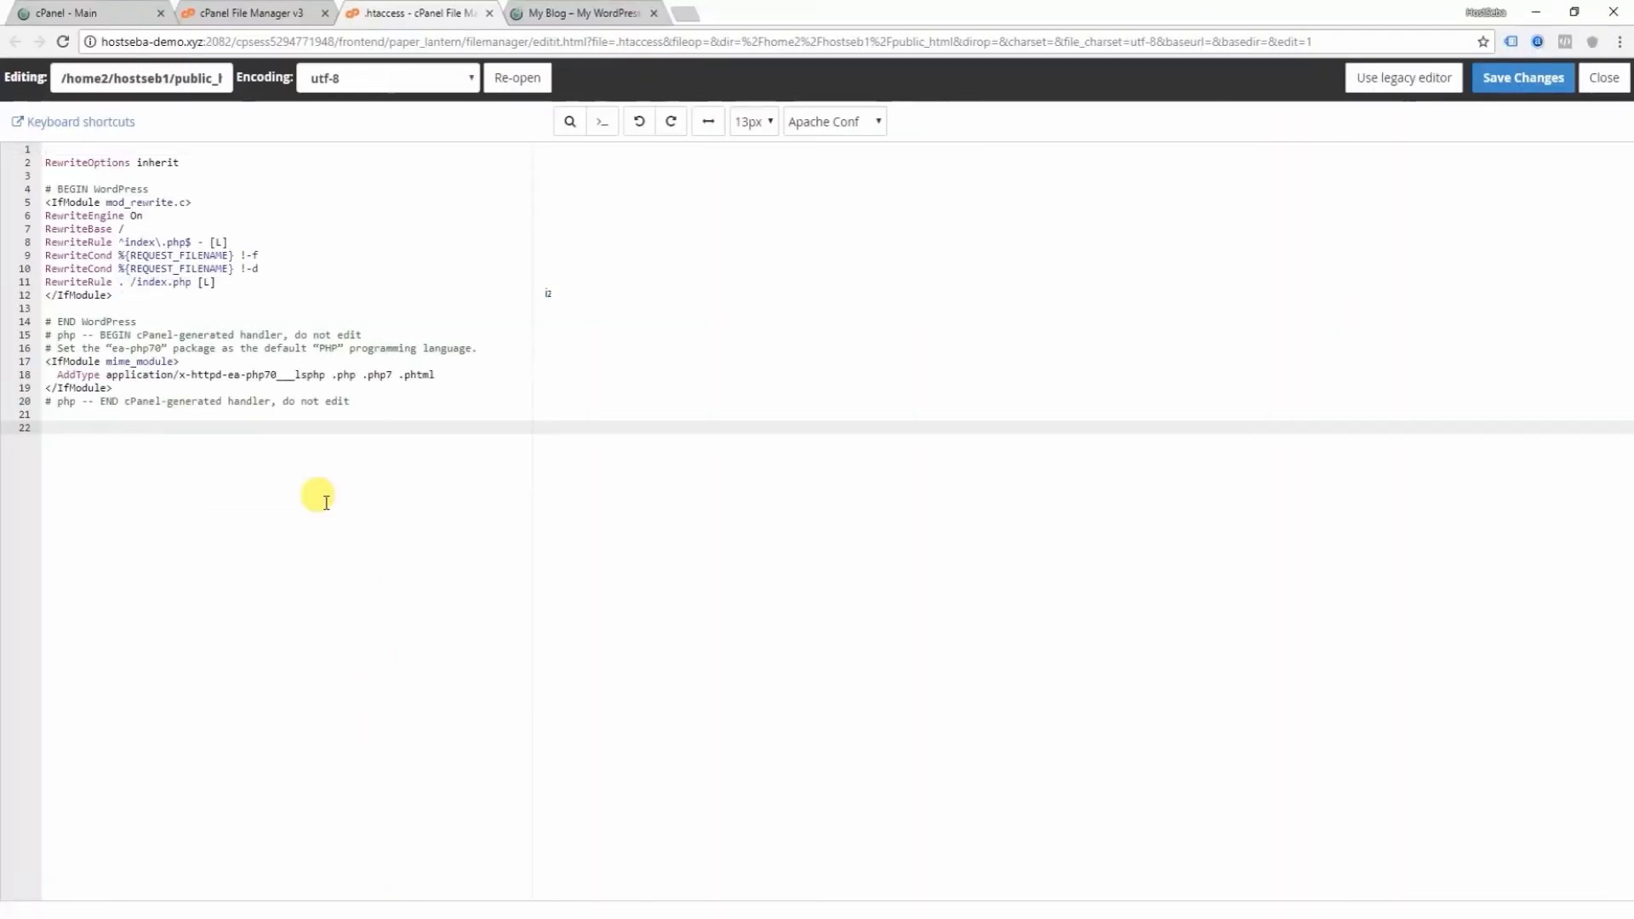
type("RewriteEngine On RewriteCond %{SERVER_PORT} !=443 [OR] RewriteCond %{HTTP_HOST} !^www\\. RewriteCond %{REQUEST_URI} !^/[0-9]+\\..+\\.cpaneldcv$ RewriteCond %{REQUEST_URI} !^/[A-F0-9]{32}\\.txt(?:\\ Comodo\\ DCV)?$ RewriteRule ^(.*)$ https://www.yourdomain.com/$1 [R=301,L]")
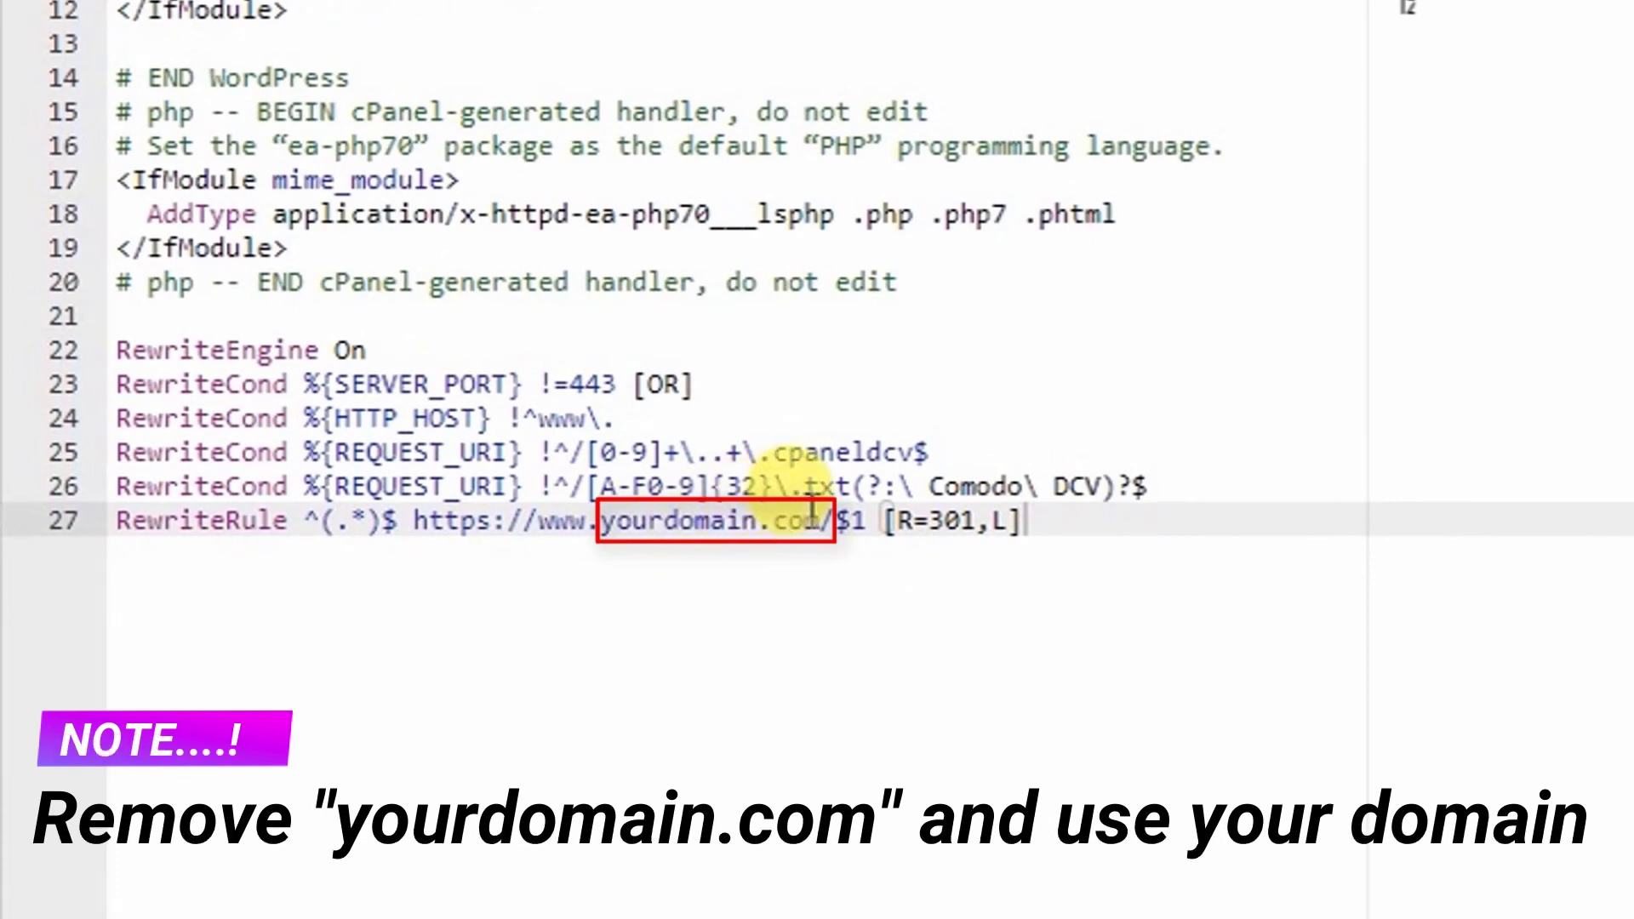
- Replace yourdomain.com with hostseba-demo.xyz in the RewriteRule on line 27 and save the .htaccess file
left_click_drag(758, 520, 606, 523)
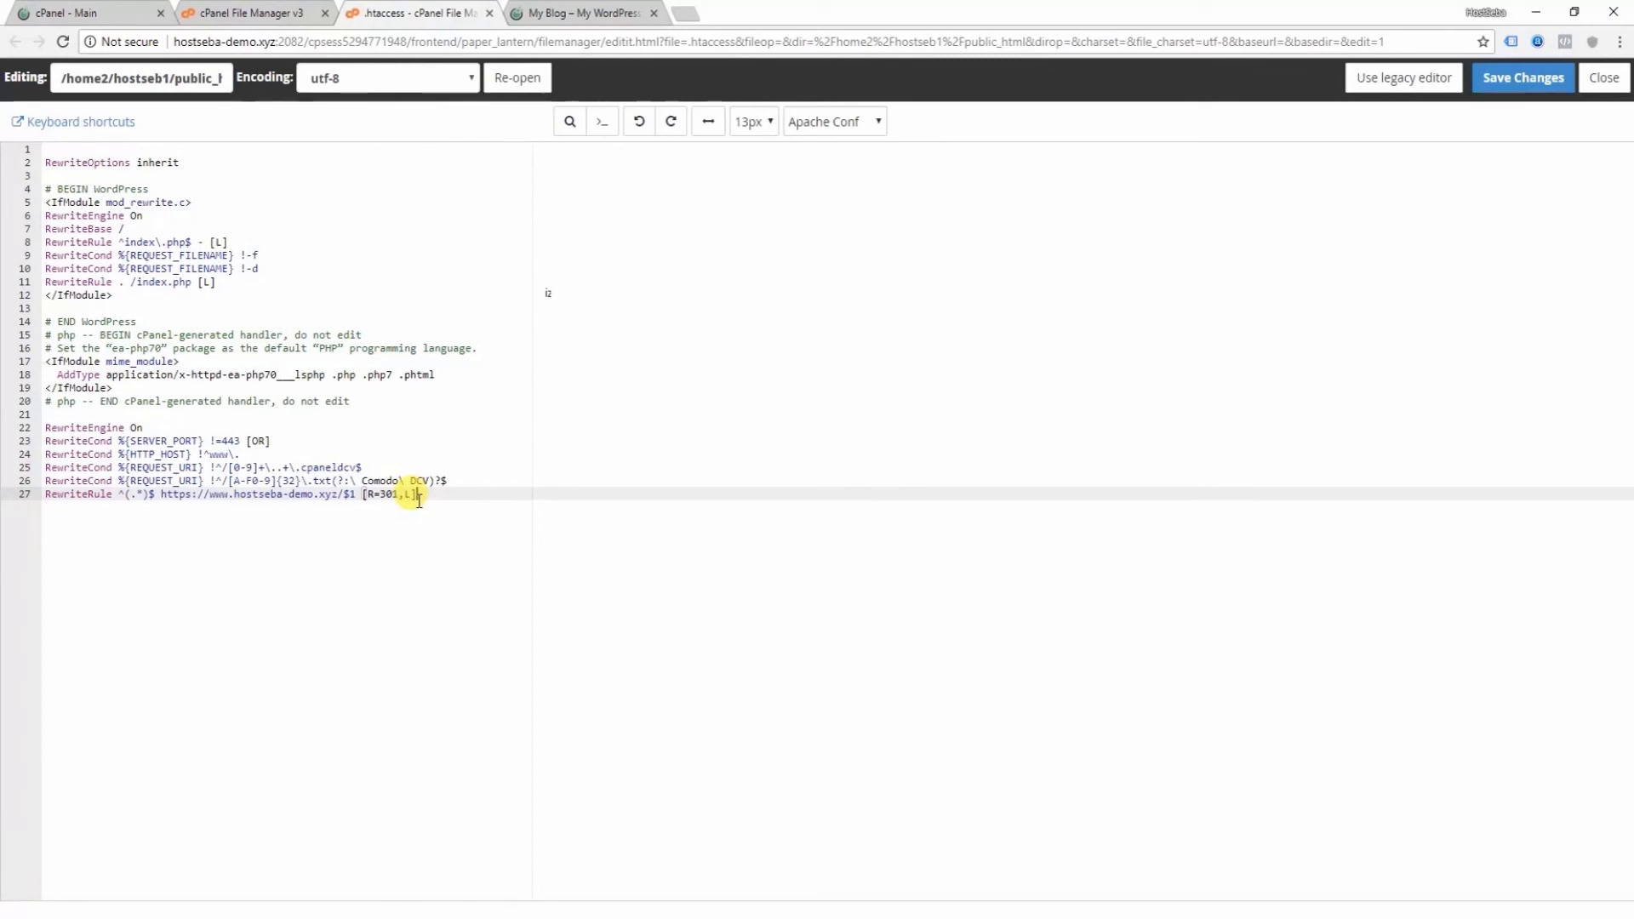
left_click(1511, 79)
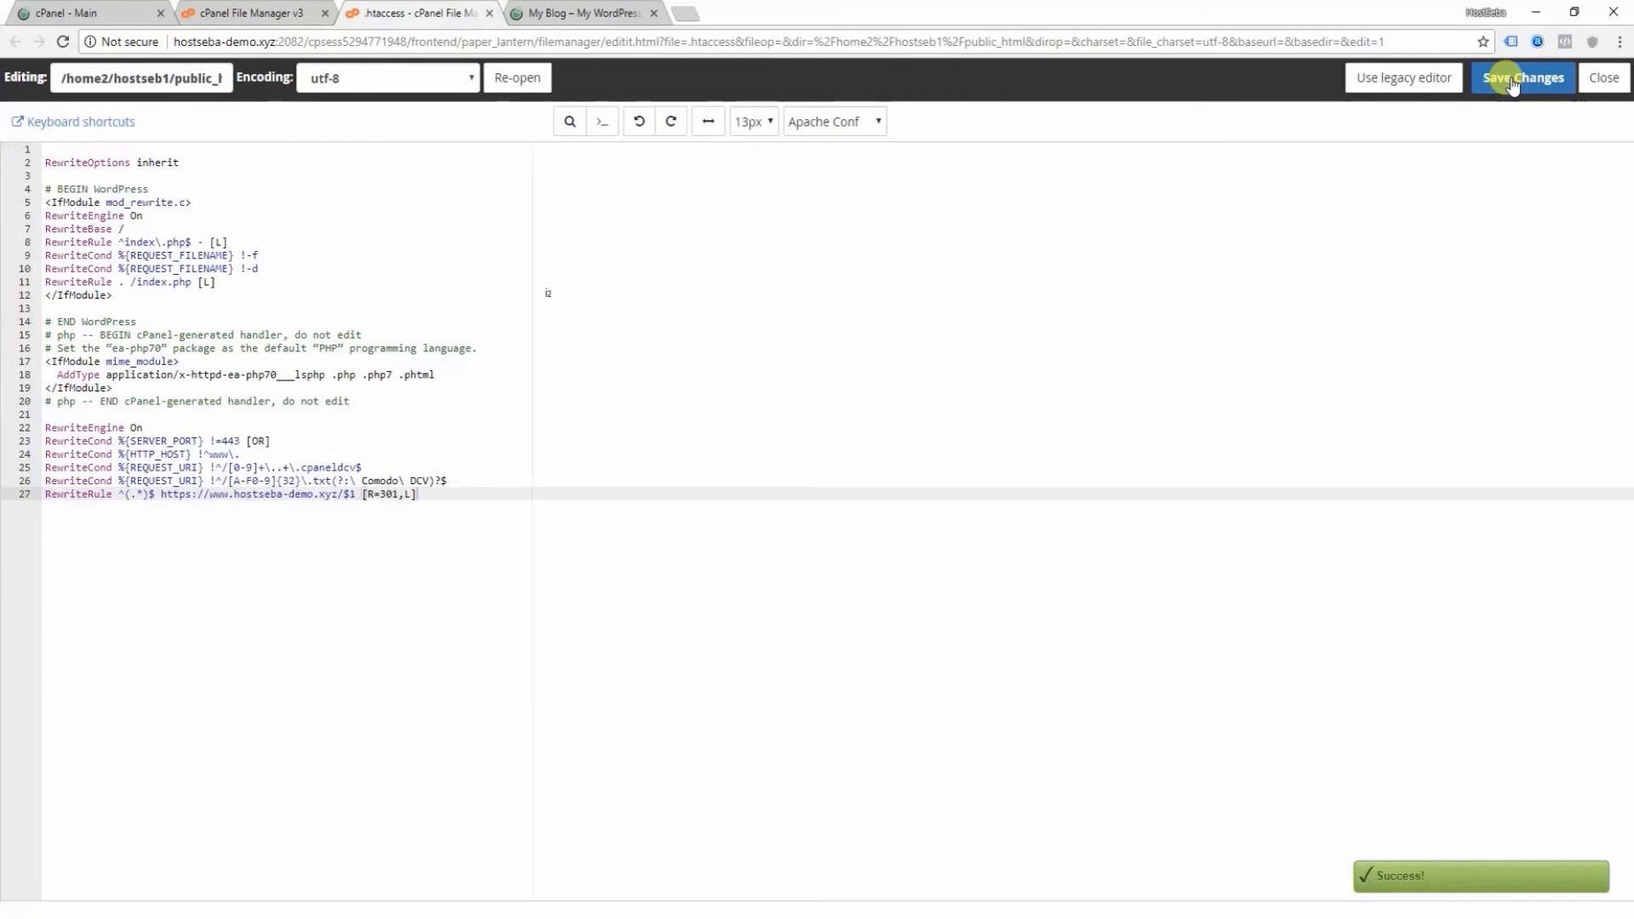